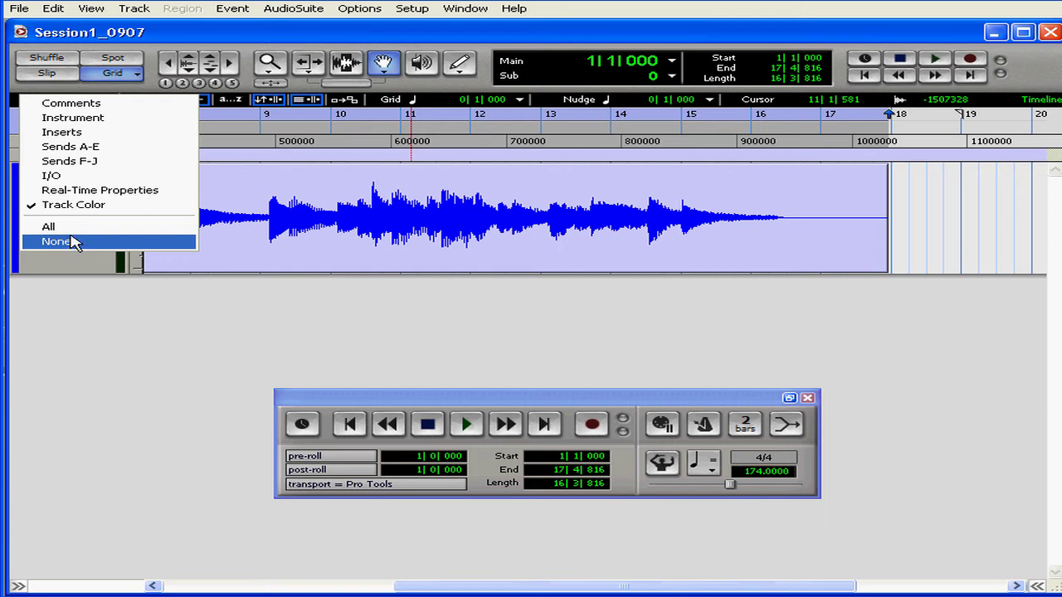
# Hide all optional track columns in the Edit window and display all of the rulers.
pyautogui.click(73, 240)
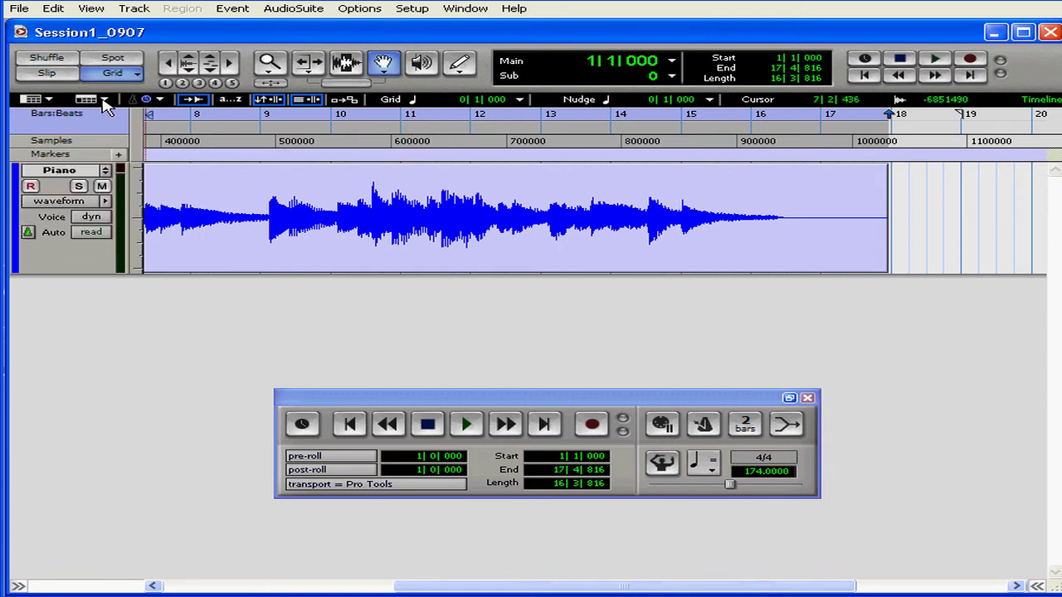
pyautogui.rightClick(103, 106)
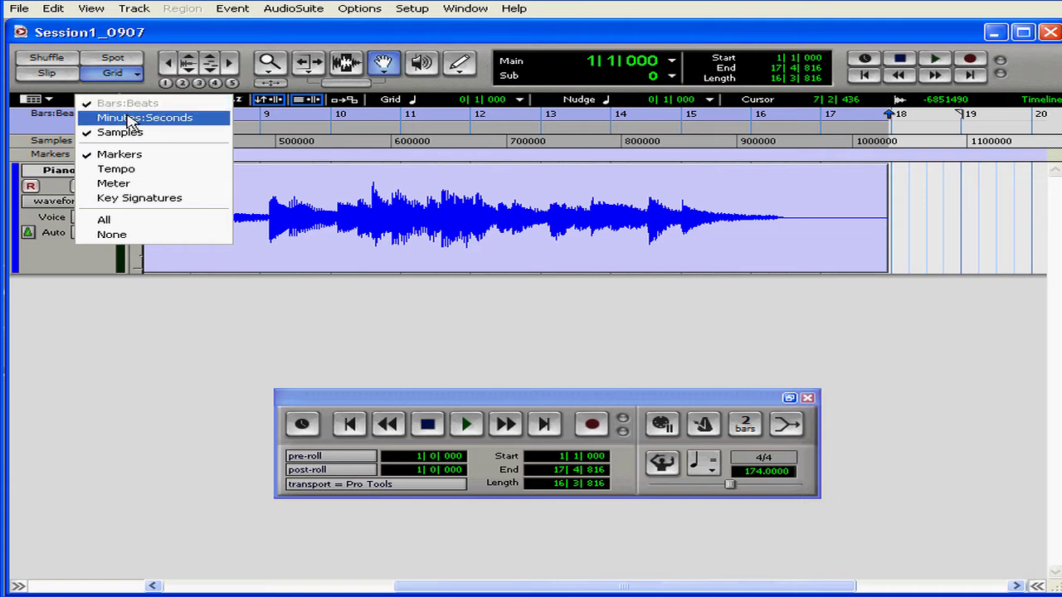
pyautogui.click(103, 219)
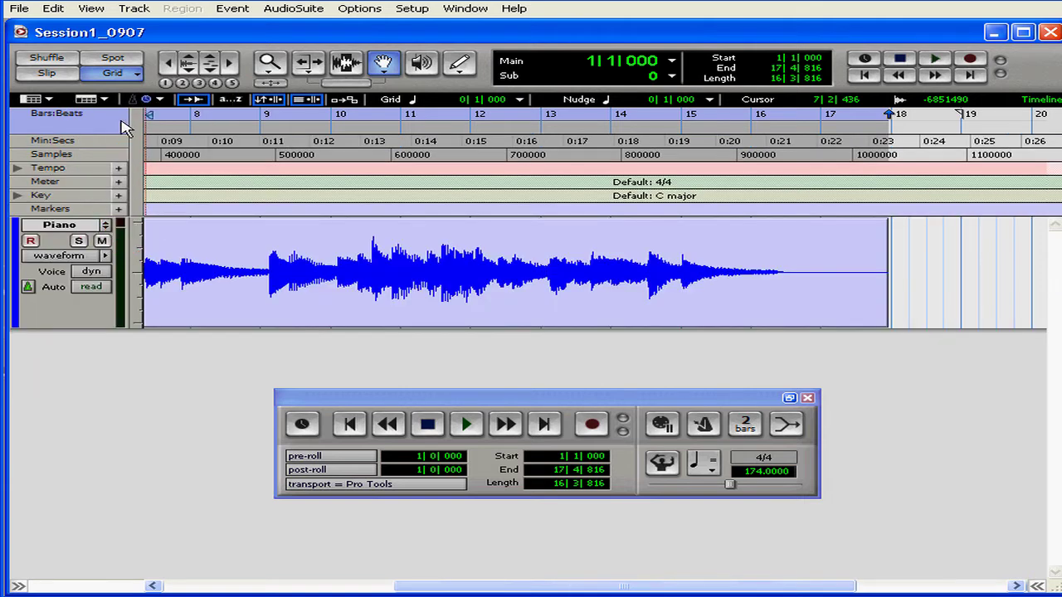
# Hide all rulers except the main Bars:Beats ruler.
pyautogui.click(103, 99)
pyautogui.click(113, 233)
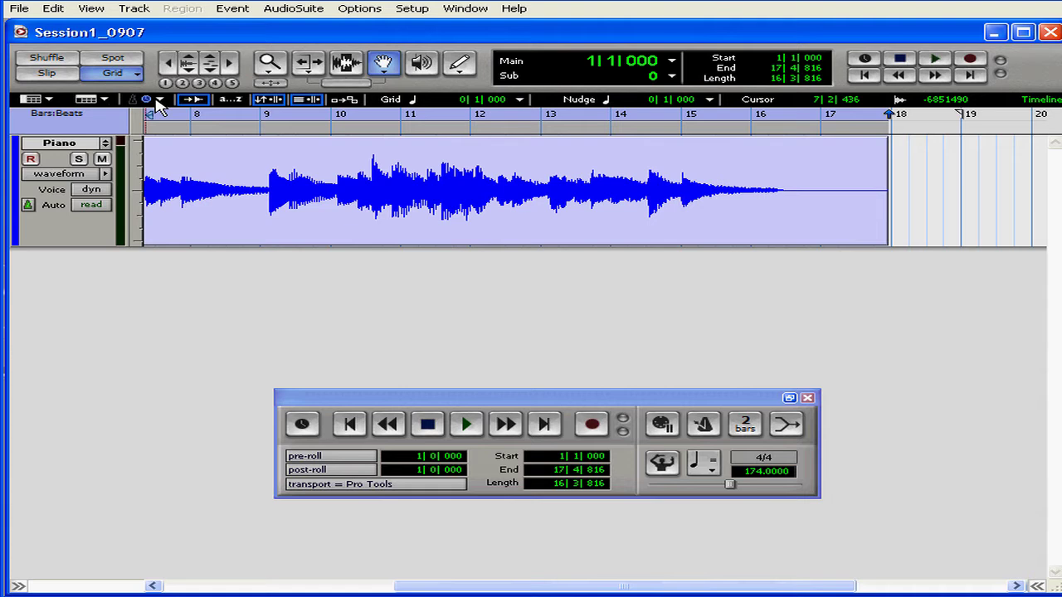
# Select a stretch of the Piano waveform starting at about 0:08.5.
pyautogui.click(159, 100)
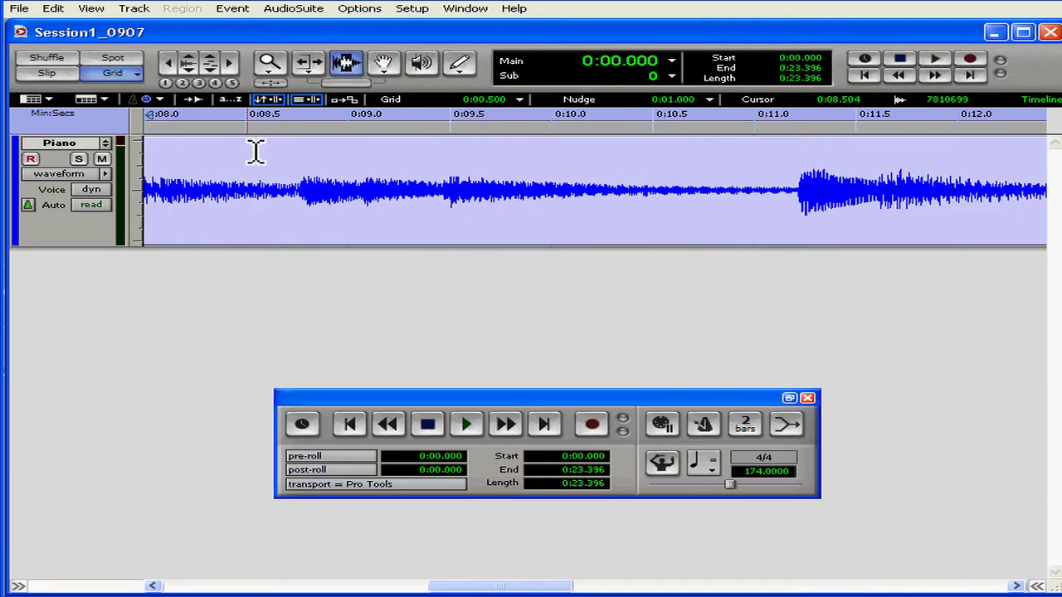
pyautogui.moveTo(254, 152); pyautogui.dragTo(443, 159)
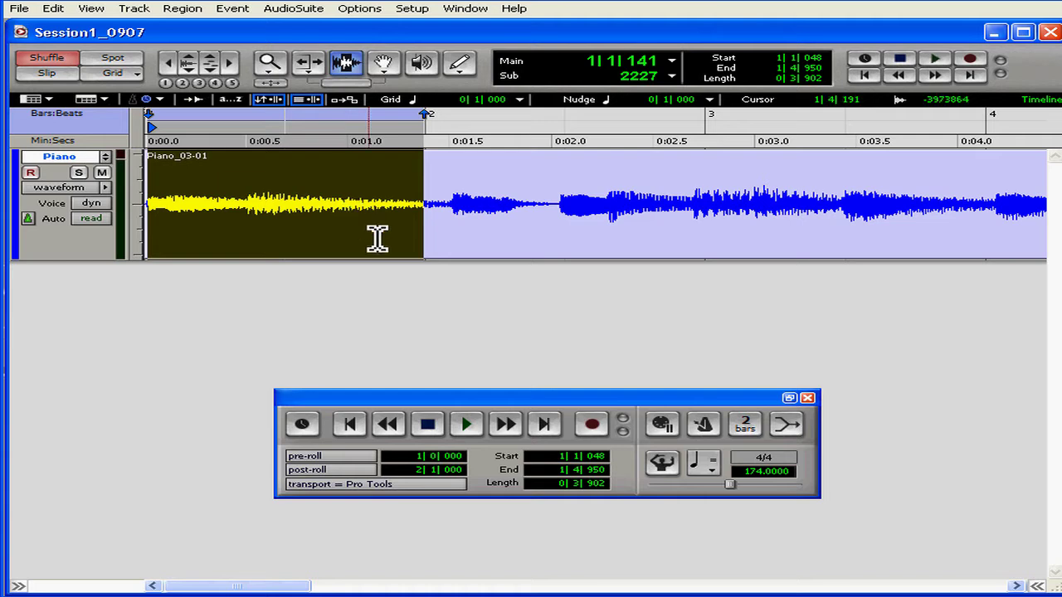
# Set the session tempo to 60 and delete the selected opening of the Piano region in Shuffle mode.
pyautogui.click(759, 472)
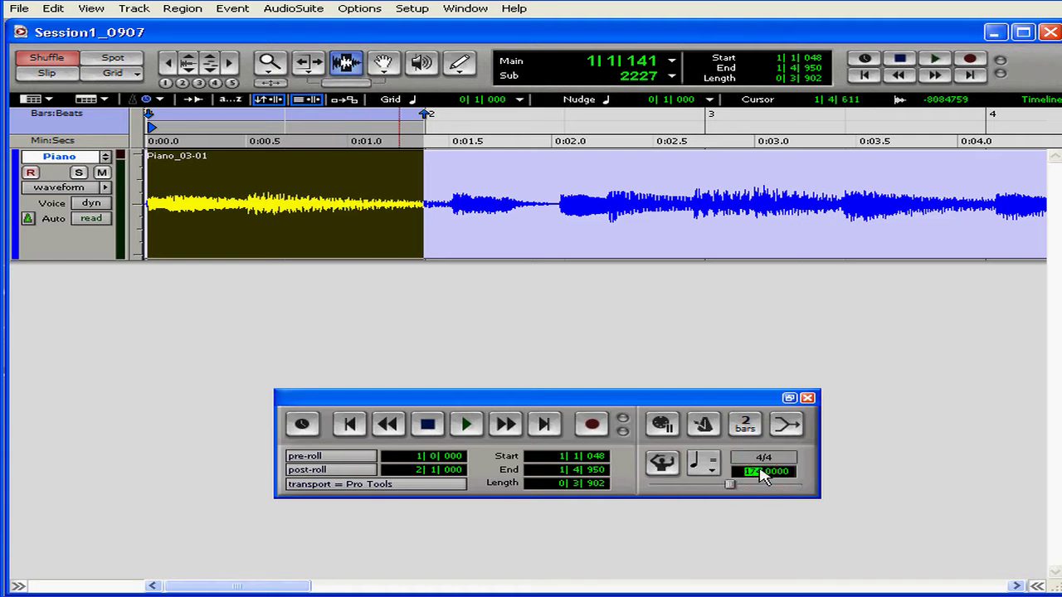
pyautogui.write('60')
pyautogui.press('Return')
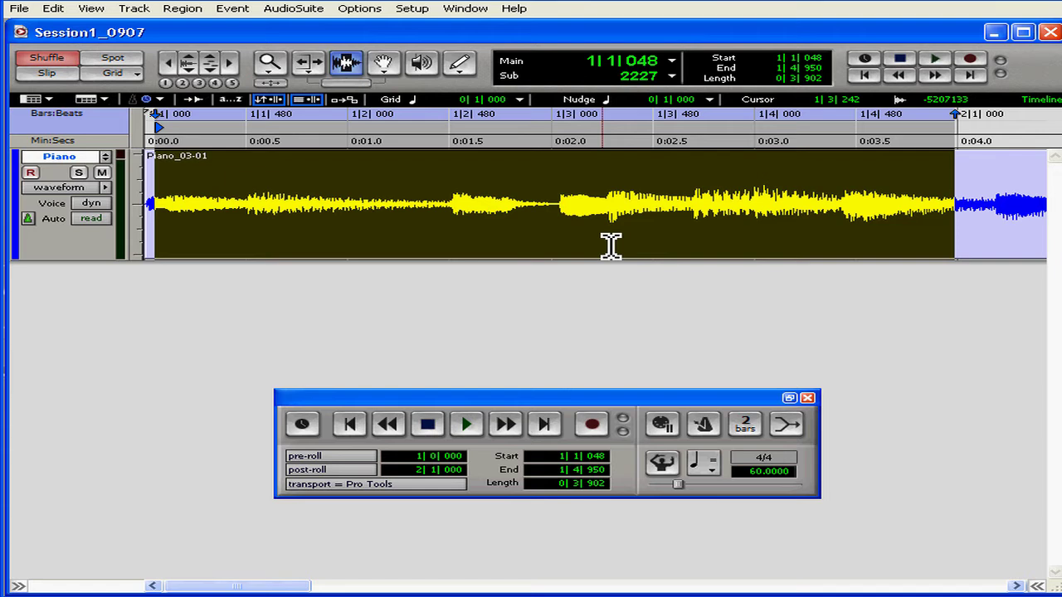
pyautogui.press('Delete')
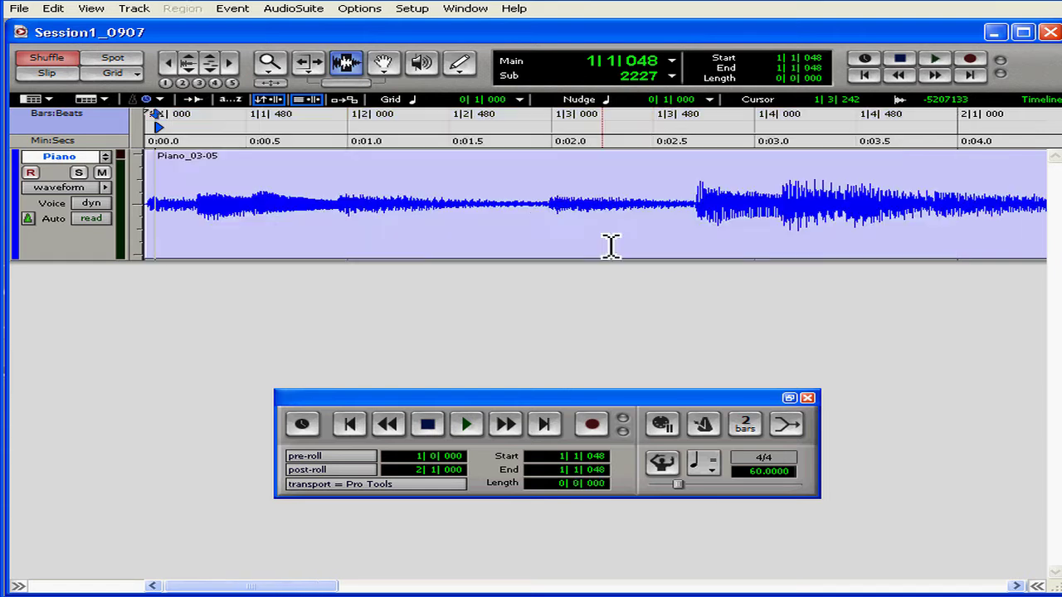
# Undo the audio deletion and the tempo change.
pyautogui.hotkey('ctrl', 'z')
pyautogui.hotkey('ctrl', 'z')
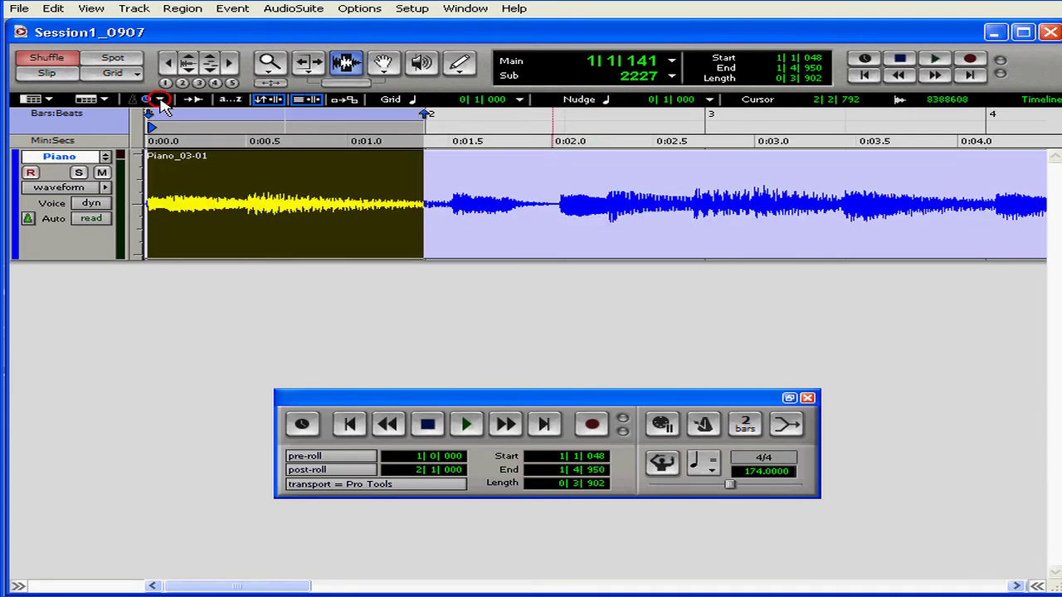
# Switch the timeline to Linear Tick Display and set the session tempo to 60.
pyautogui.click(158, 99)
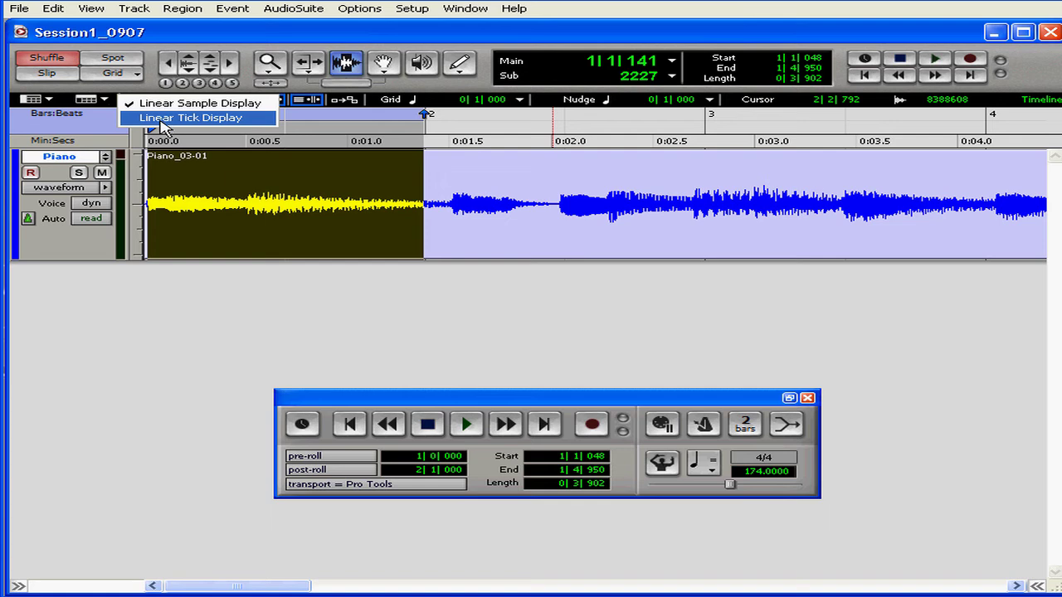
pyautogui.click(163, 120)
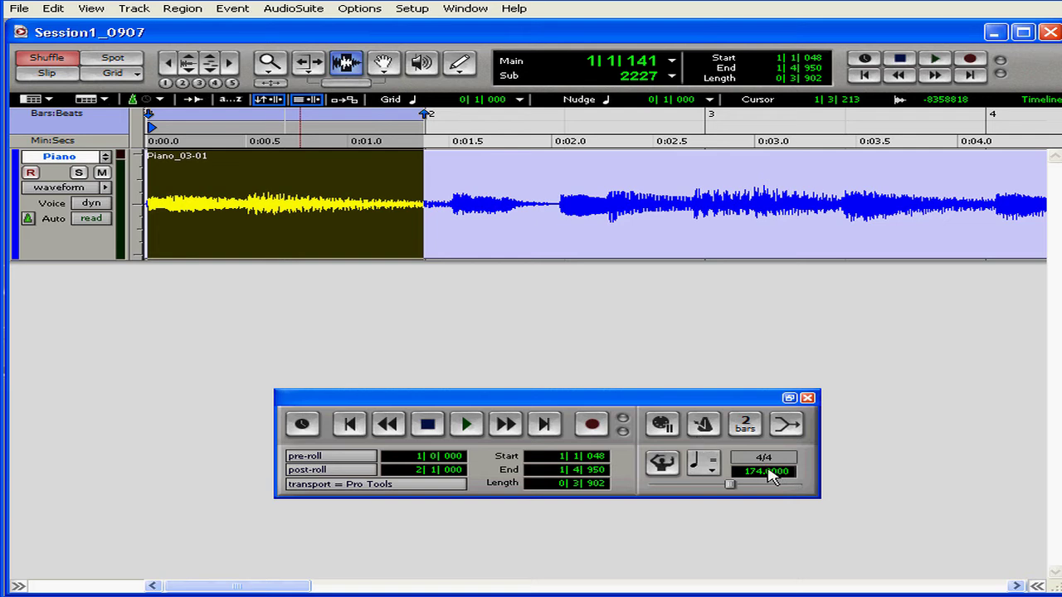
pyautogui.click(765, 474)
pyautogui.write('60')
pyautogui.press('Return')
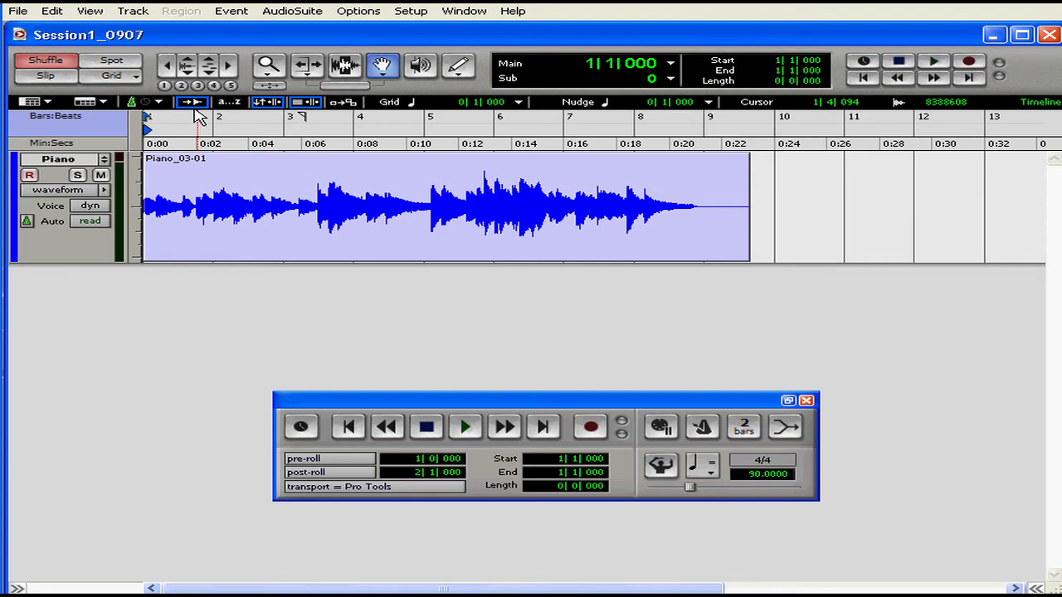
# Select the Piano region, step the edit cursor through its transients, and turn off Tab to Transients.
pyautogui.click(216, 197)
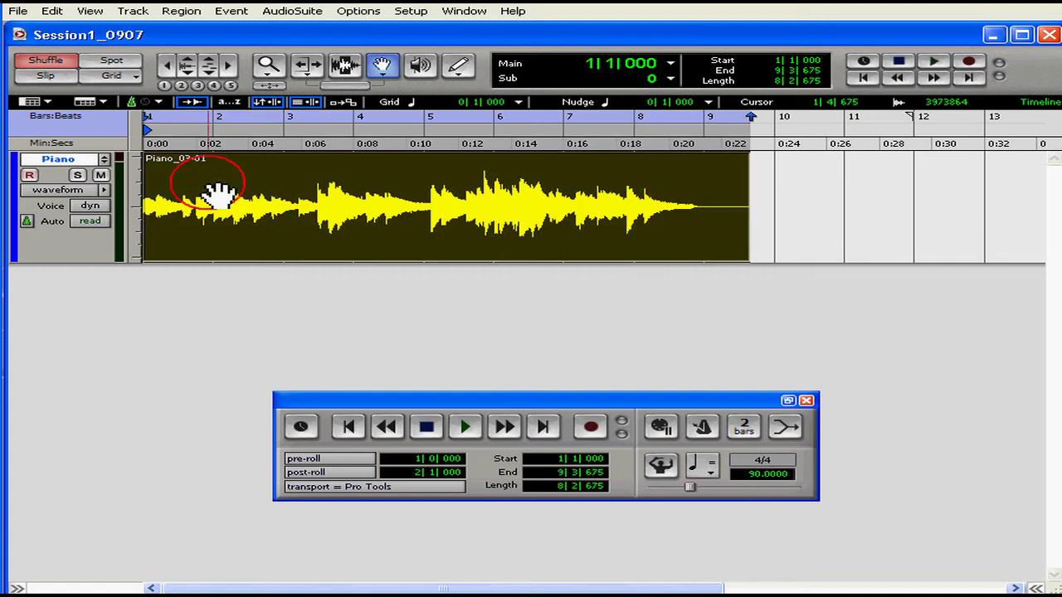
pyautogui.press('space')
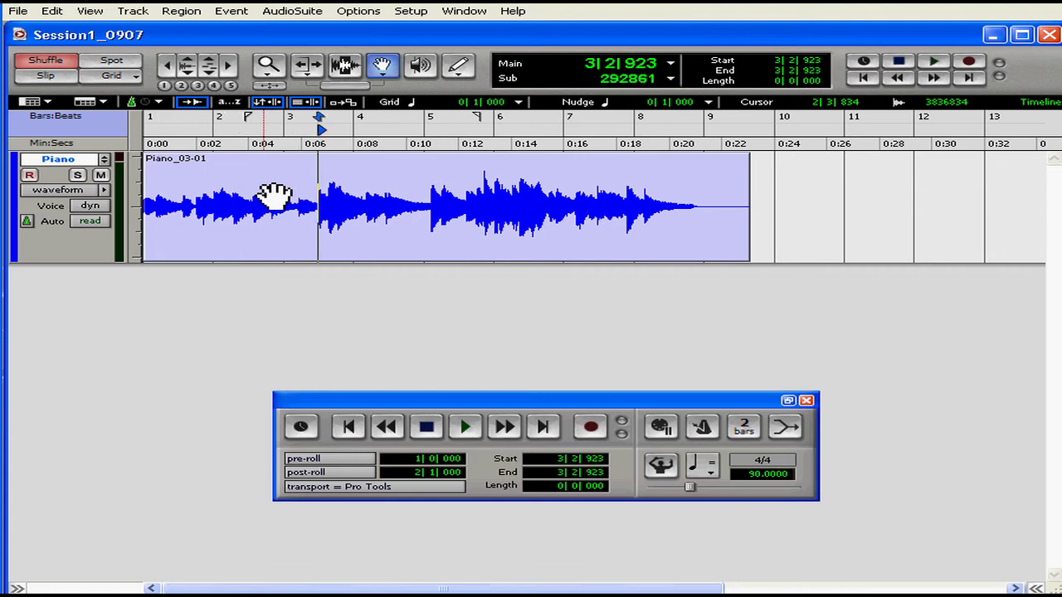
pyautogui.press('space')
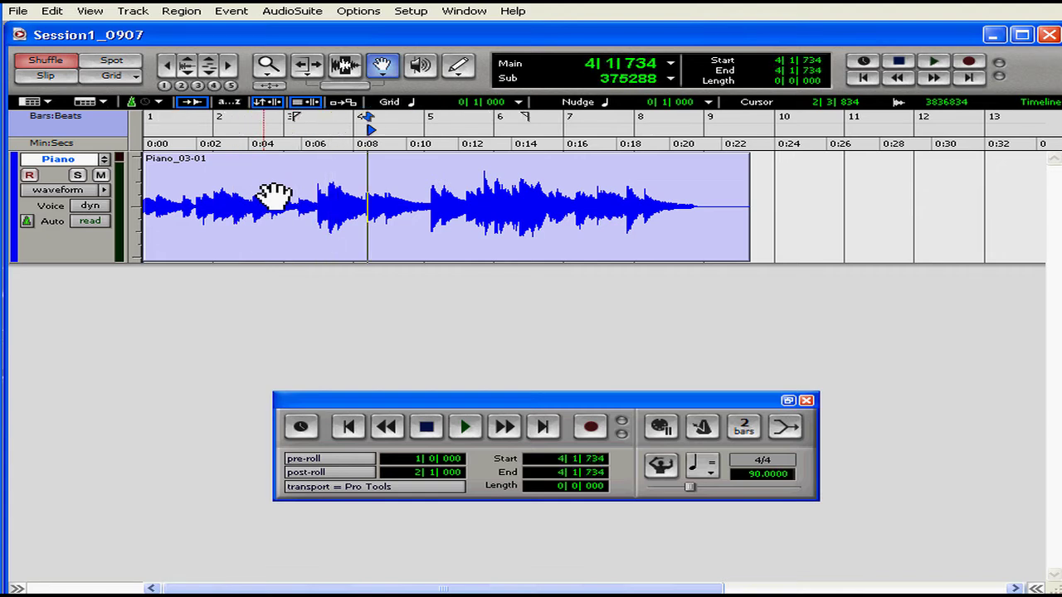
pyautogui.click(198, 103)
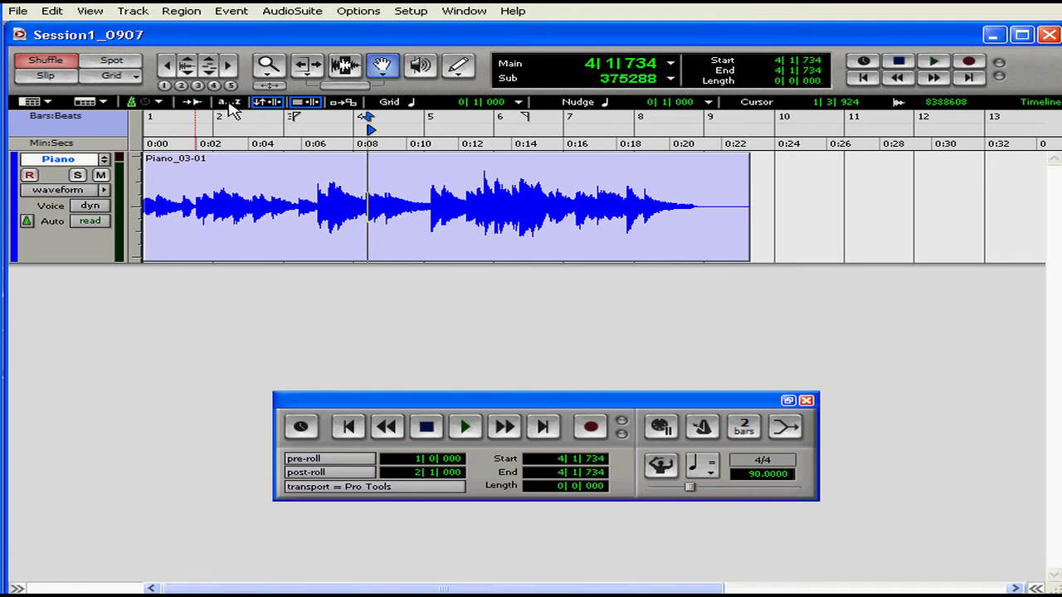
# Enable Commands Keyboard Focus, move the focus to the Regions list, and show the Tracks and Edit Groups lists.
pyautogui.click(229, 103)
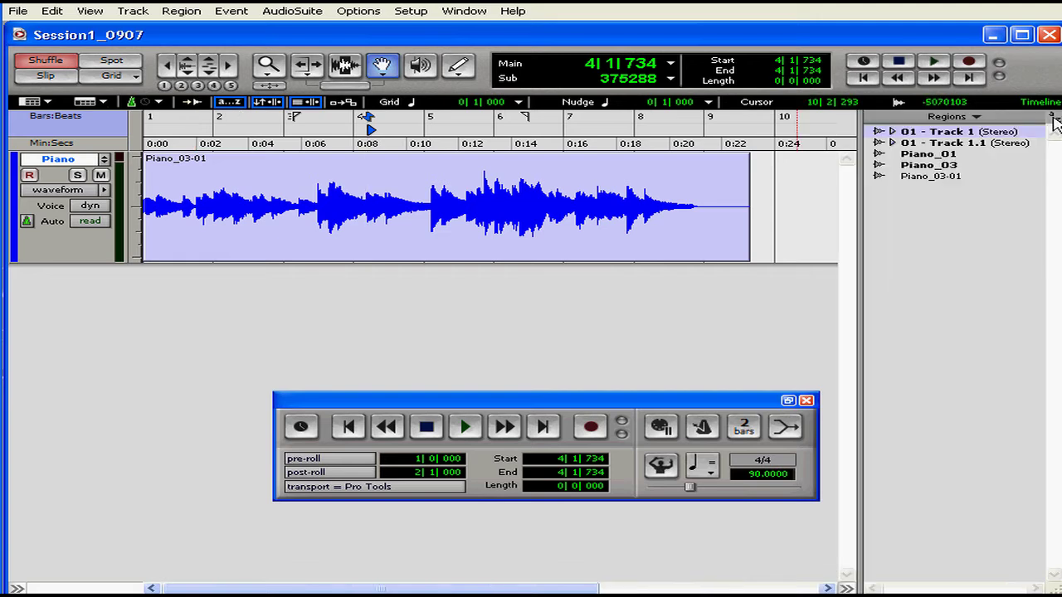
pyautogui.click(1053, 118)
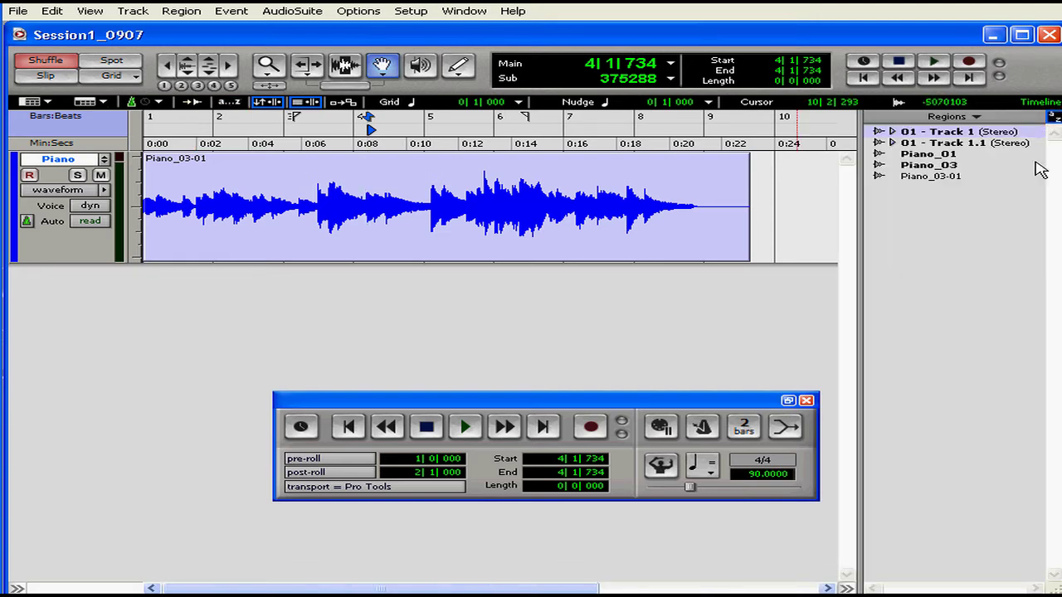
pyautogui.click(18, 589)
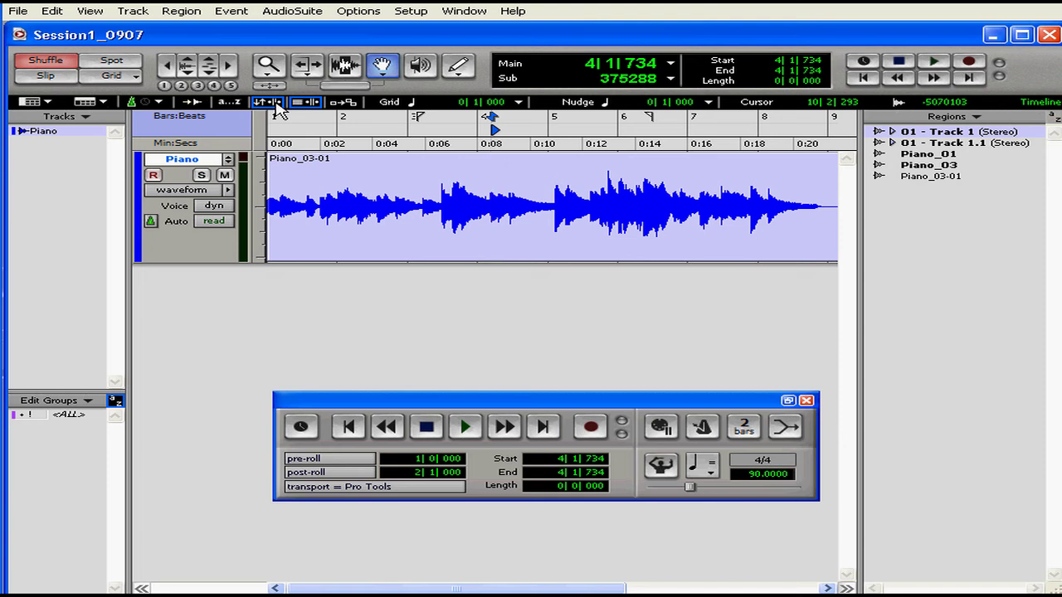
# Return to the session start and look up the Link Timeline and Edit Selection option.
pyautogui.press('Return')
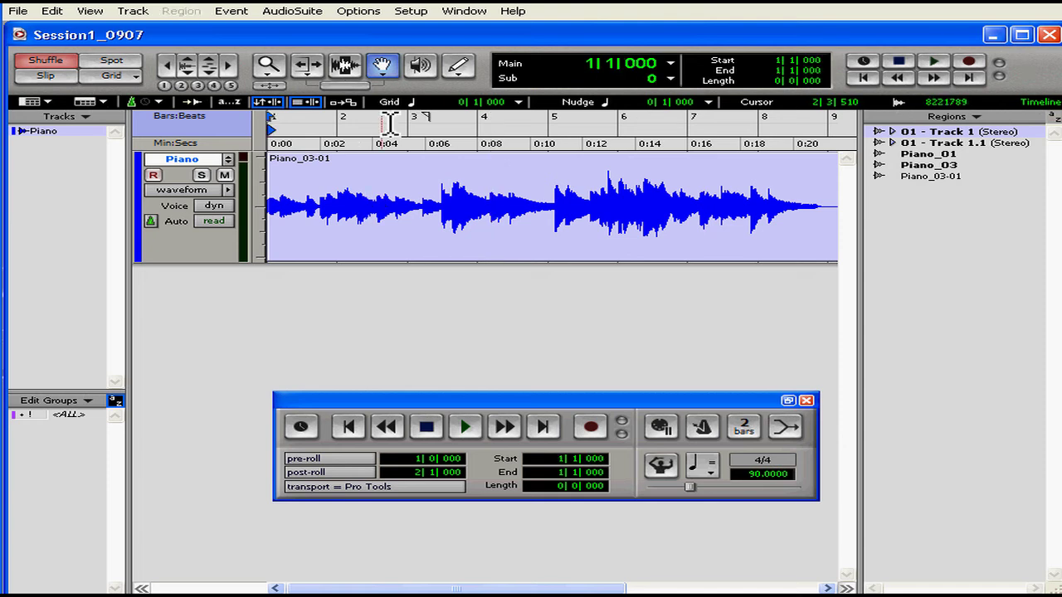
pyautogui.click(365, 13)
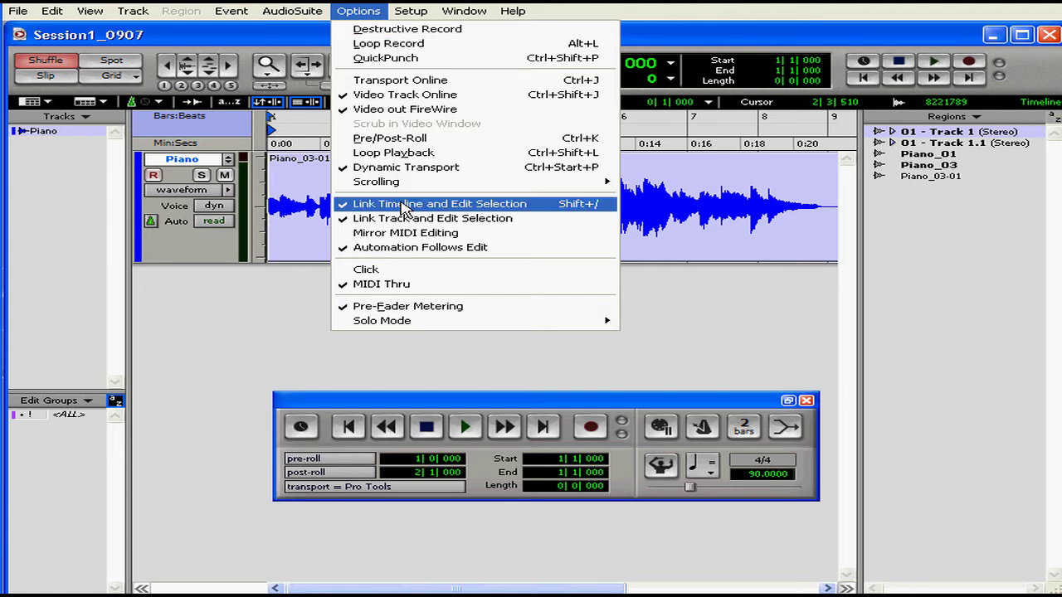
pyautogui.click(365, 12)
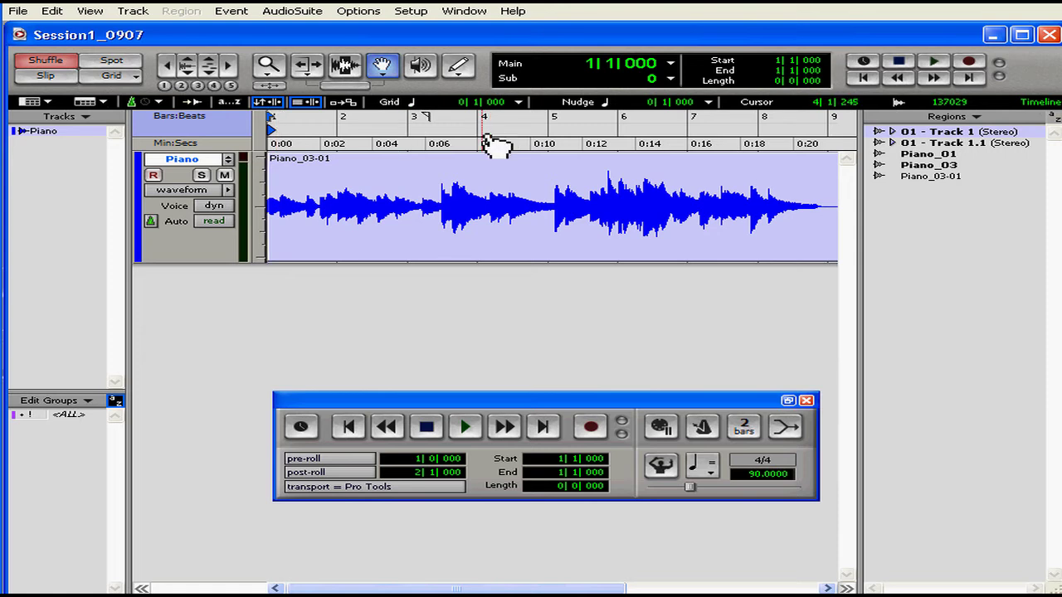
# Play the Piano track briefly from about 3|4|236 and from about 2|4|003, and return to the session start.
pyautogui.click(466, 158)
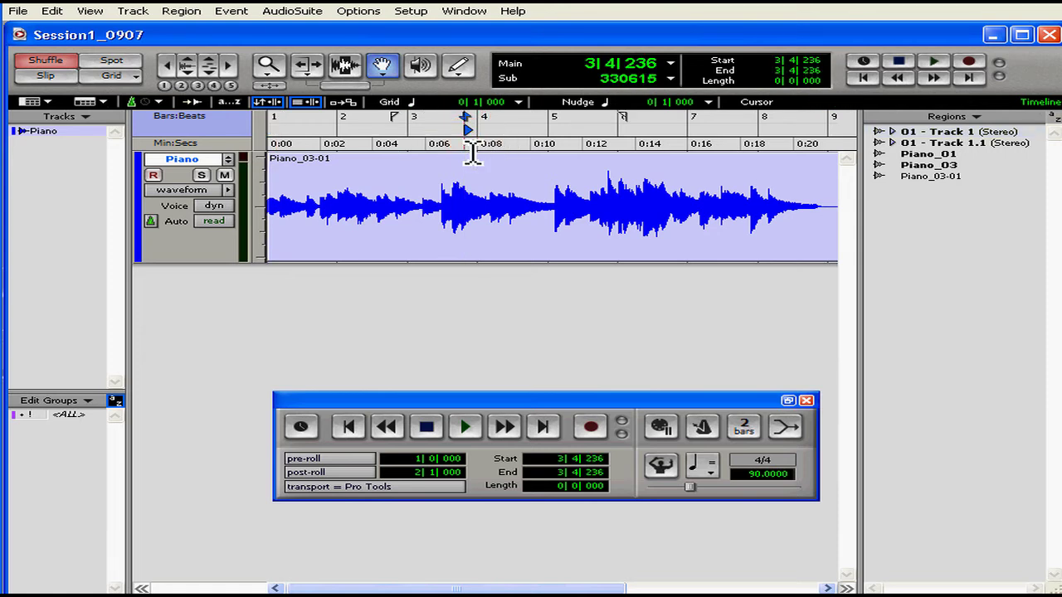
pyautogui.press('space')
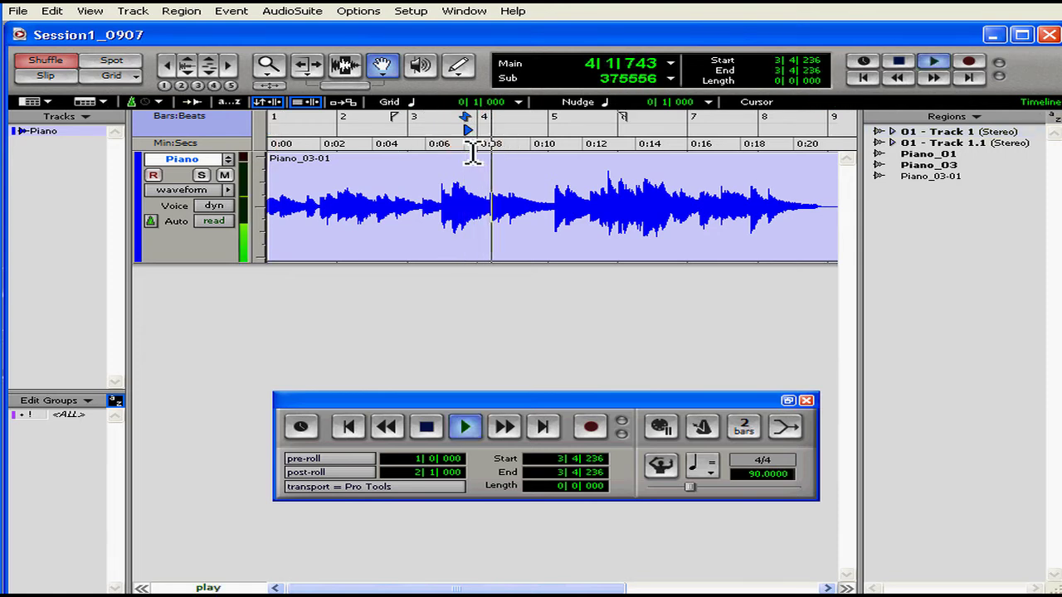
pyautogui.press('space')
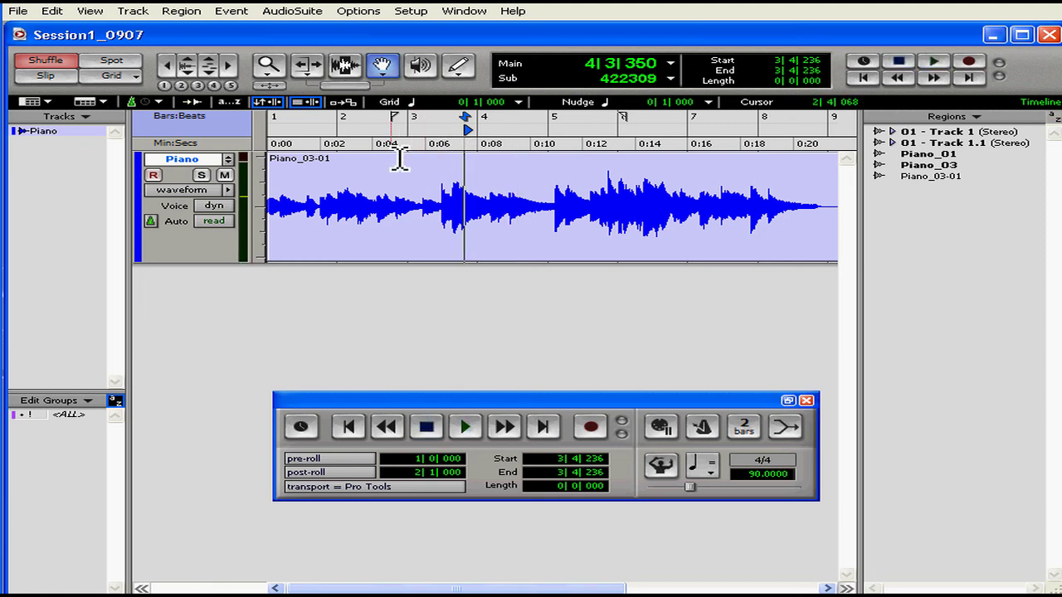
pyautogui.click(397, 154)
pyautogui.press('space')
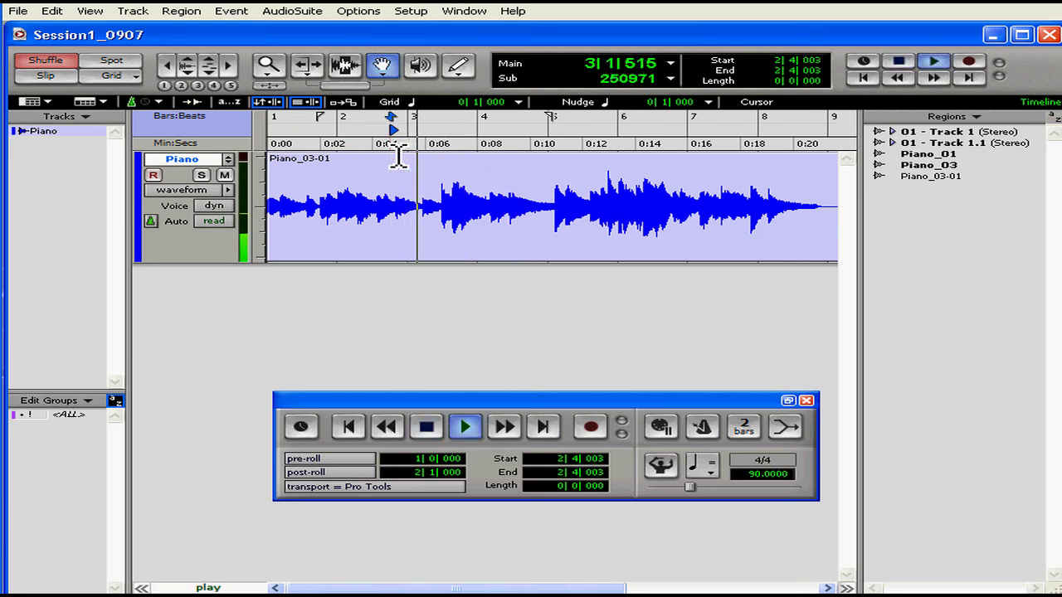
pyautogui.press('space')
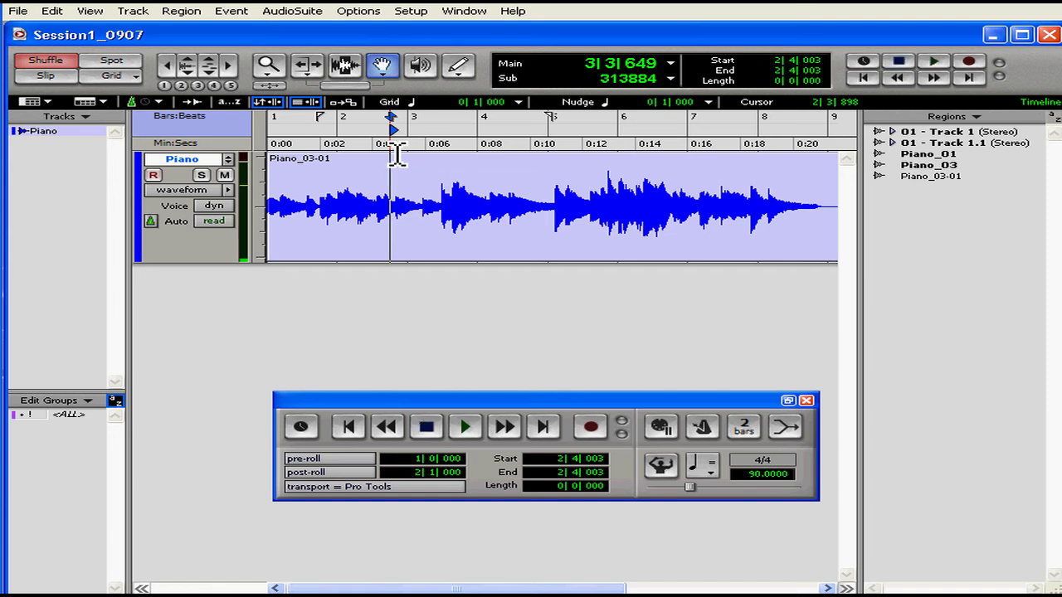
pyautogui.press('Return')
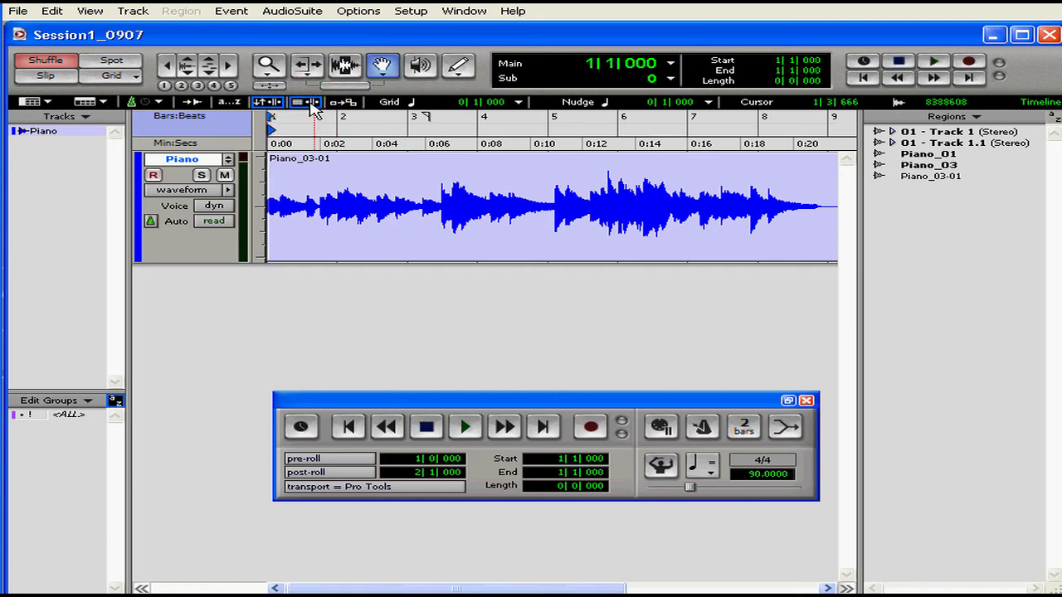
# Turn off Link Timeline and Edit Selection and look up the Link Track and Edit Selection option.
pyautogui.click(311, 108)
pyautogui.click(273, 103)
pyautogui.click(314, 105)
pyautogui.click(316, 107)
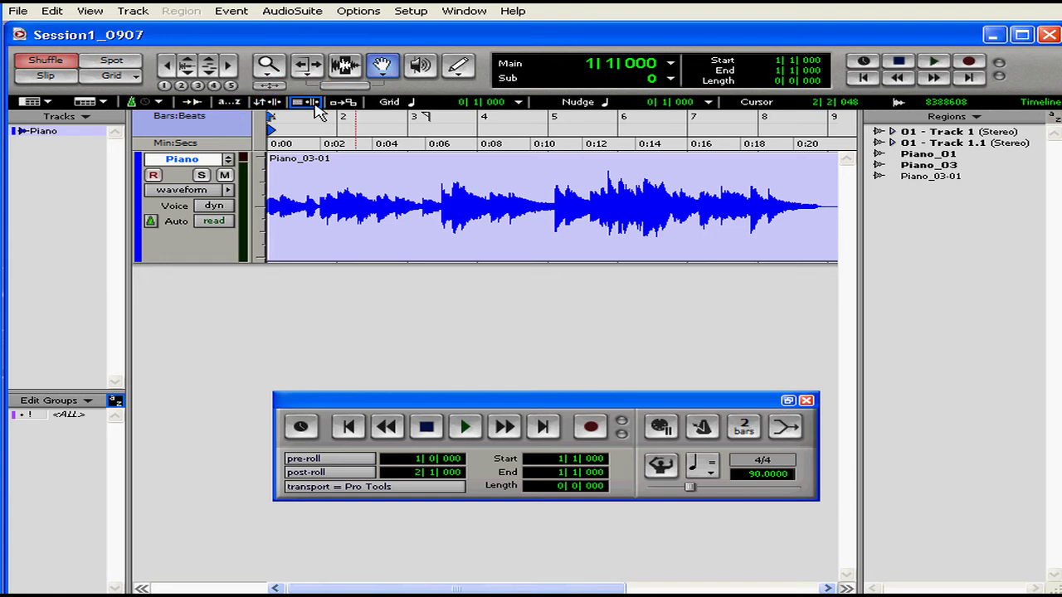
pyautogui.click(372, 13)
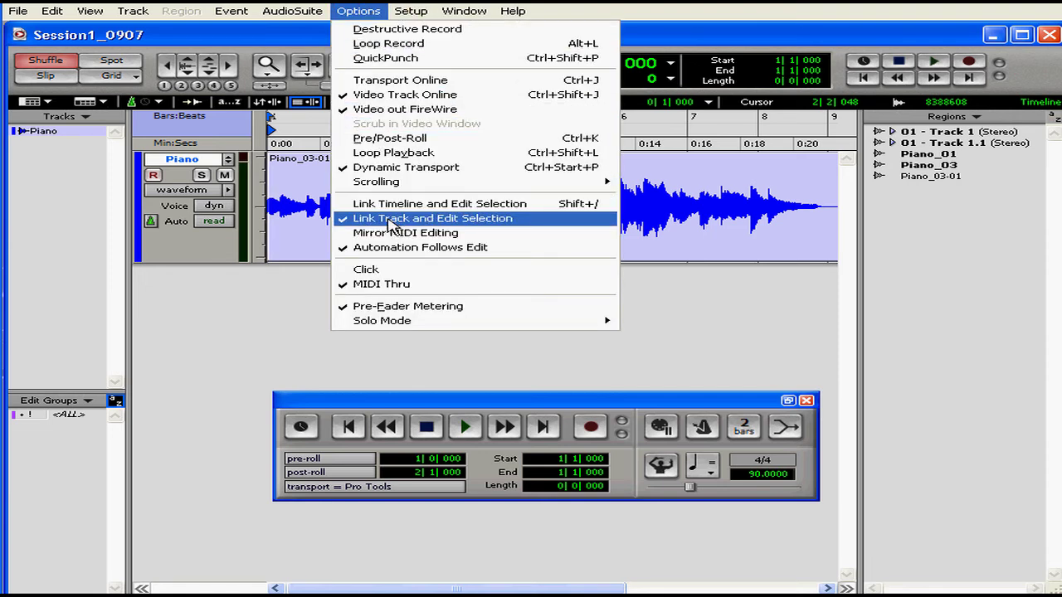
pyautogui.click(363, 10)
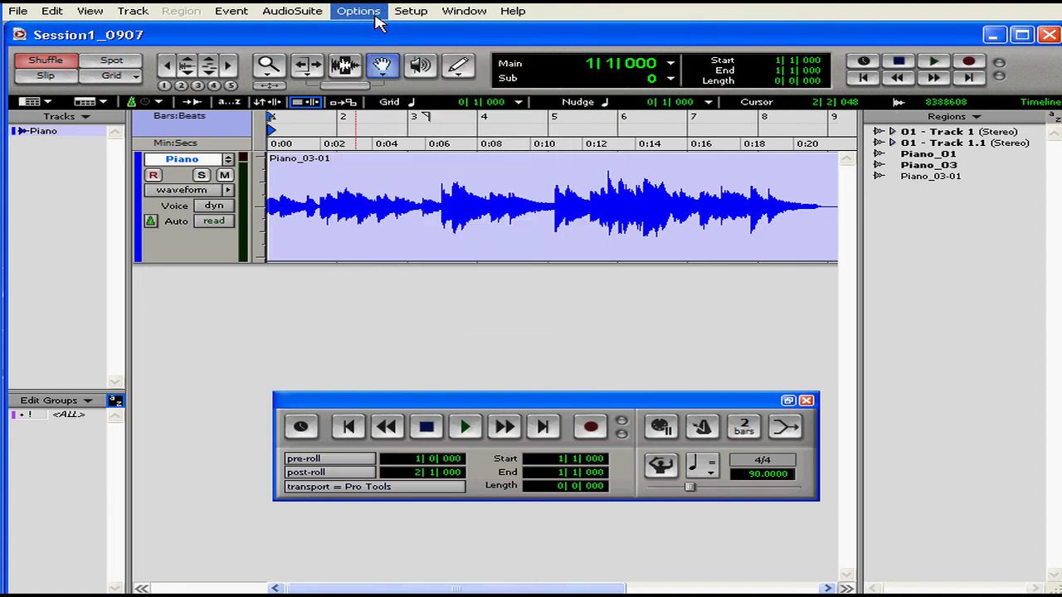
# Select the Piano audio from about 2|1|556 to about 3|4|365 with the Selector tool.
pyautogui.click(351, 69)
pyautogui.moveTo(348, 207); pyautogui.dragTo(470, 209)
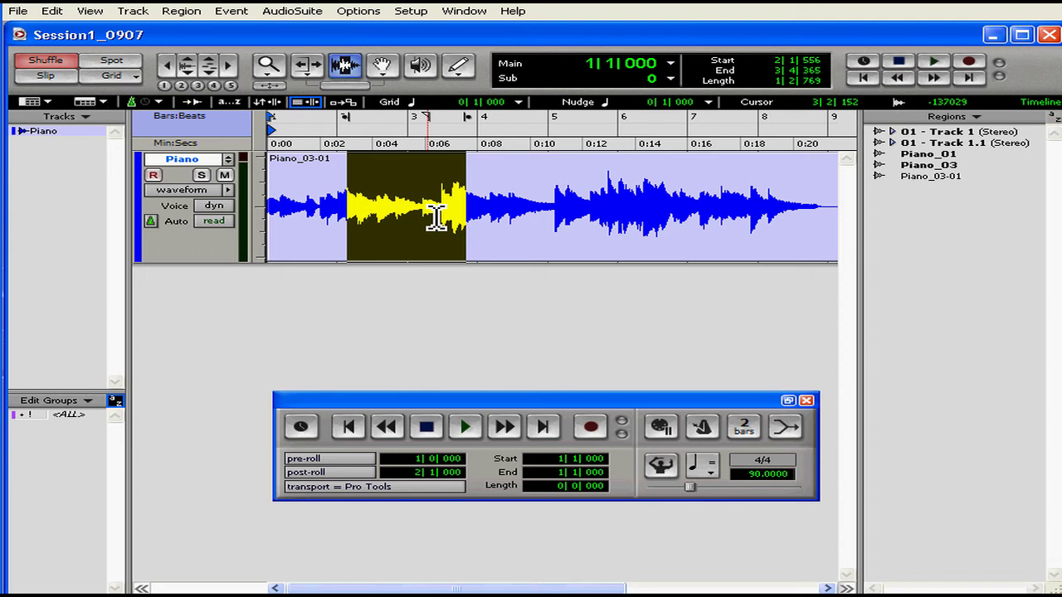
# Turn on Mirrored MIDI Editing and pencil two notes into the first DrumLoop region, one of them Bb2 at 1|2|000.
pyautogui.click(342, 101)
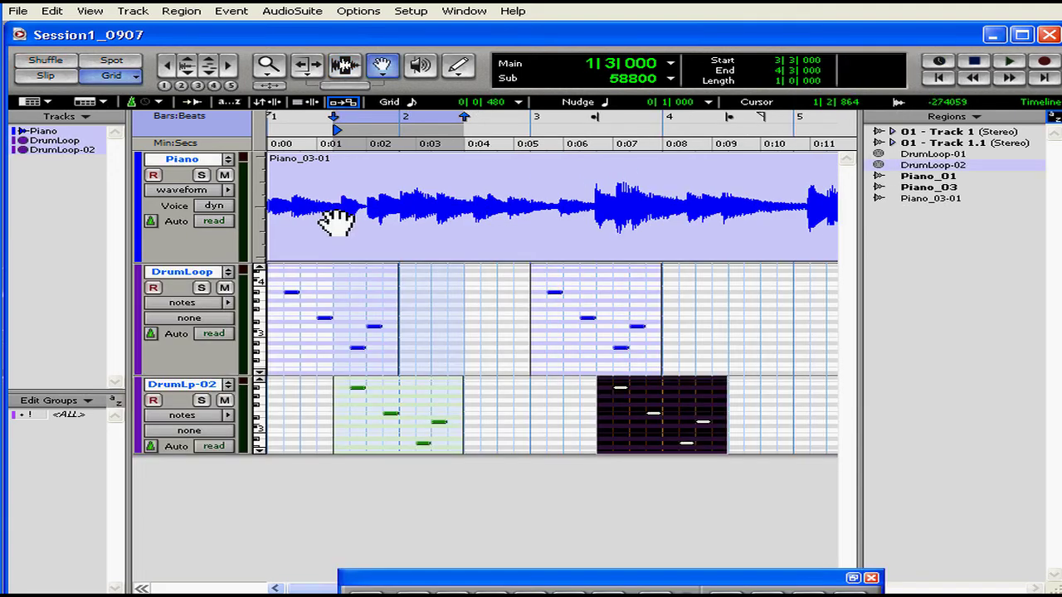
pyautogui.click(459, 67)
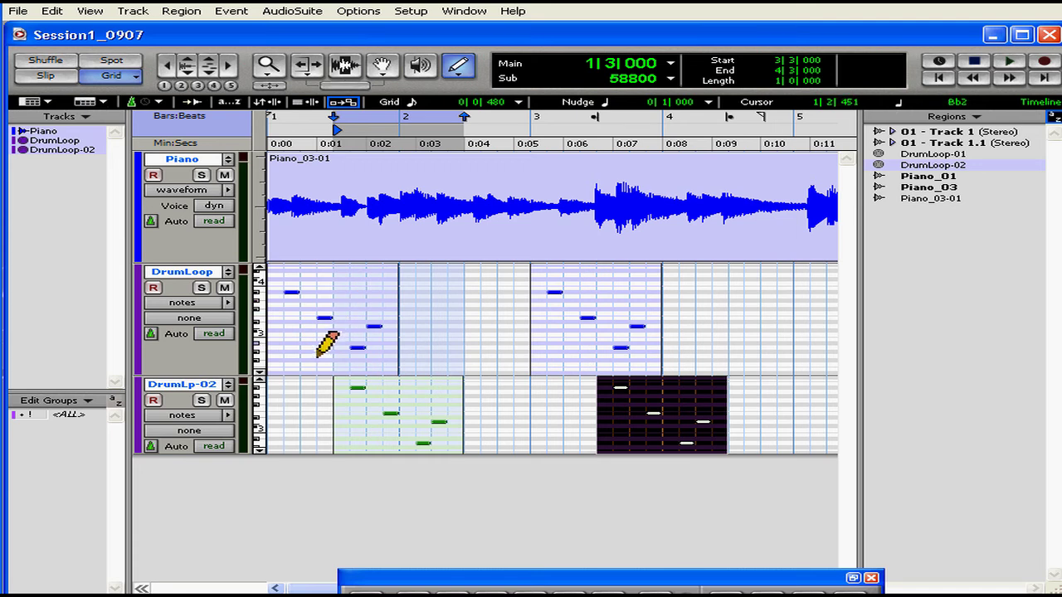
pyautogui.click(308, 344)
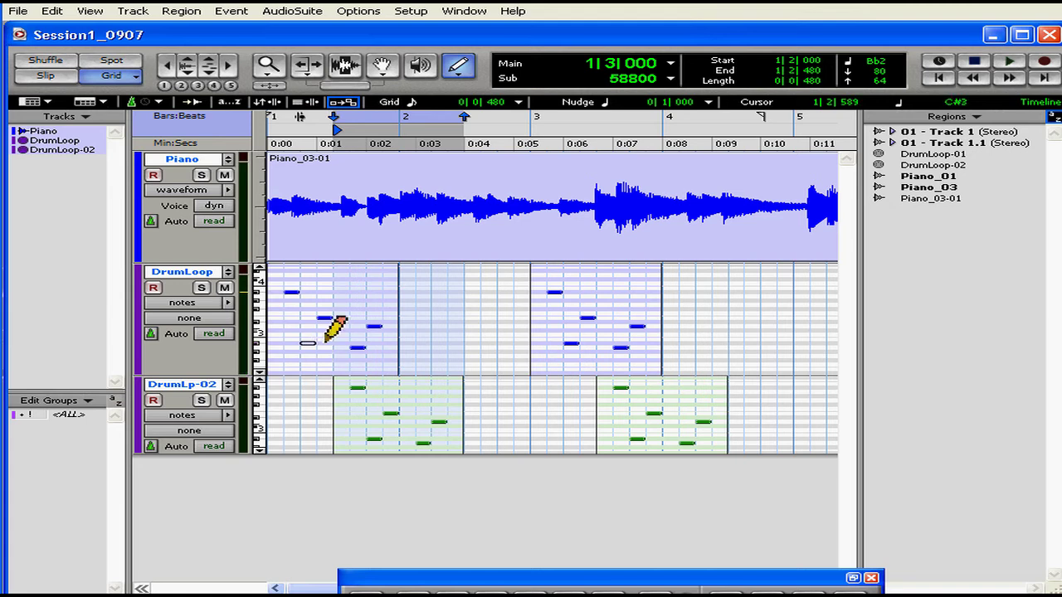
pyautogui.click(358, 292)
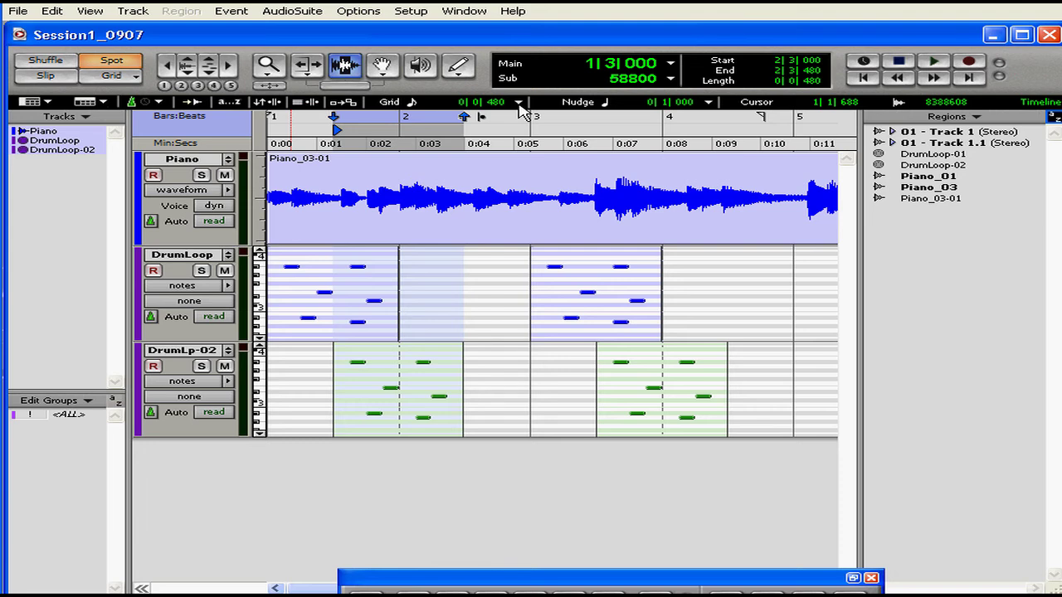
# Try the Min:Secs scale for the grid value.
pyautogui.click(519, 103)
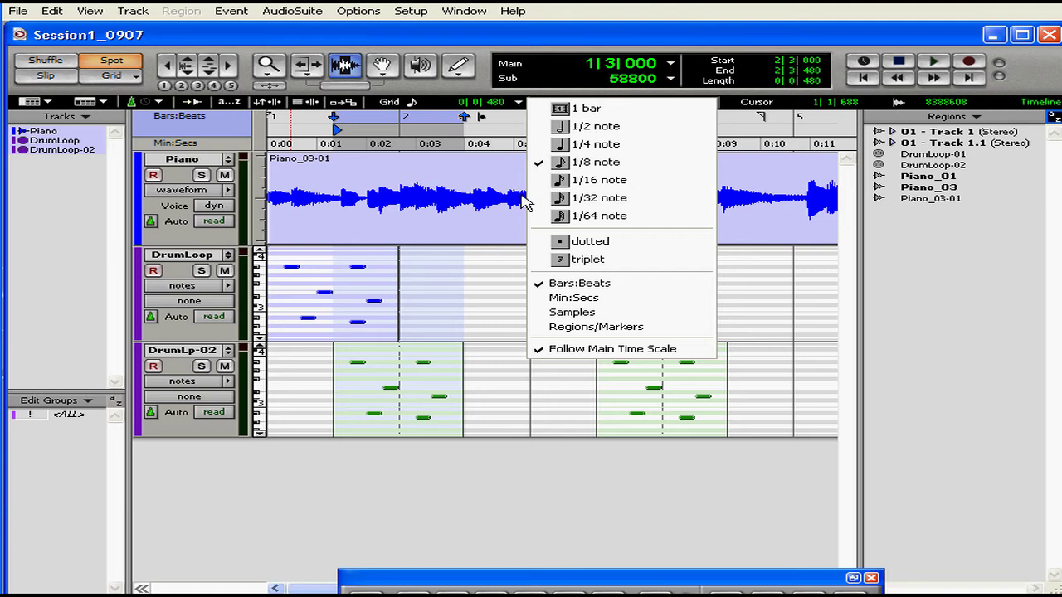
pyautogui.click(561, 298)
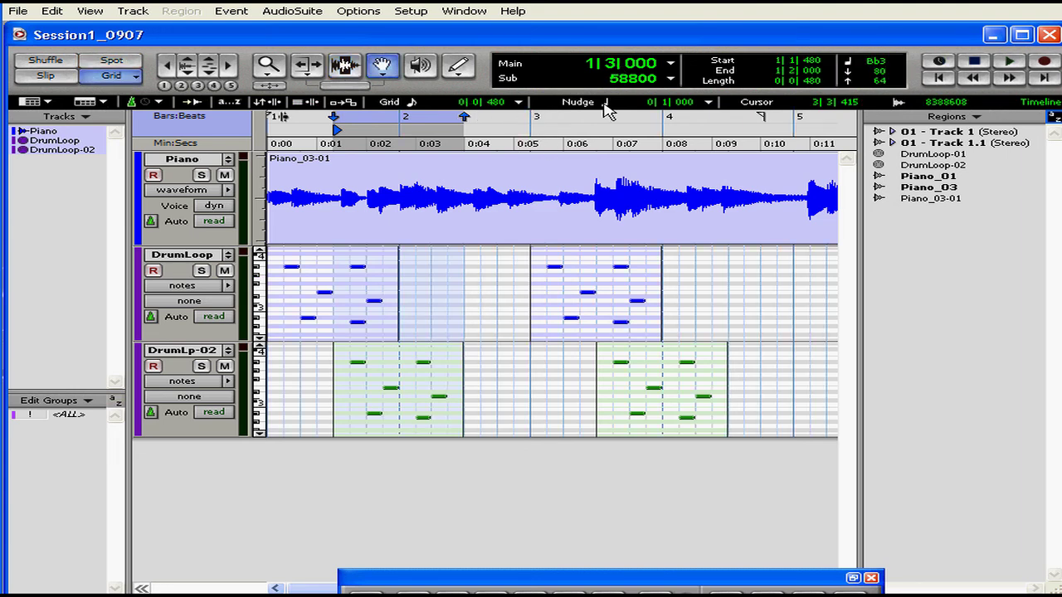
# Switch the nudge value to the Min:Secs scale and set it to 500 msec.
pyautogui.click(708, 103)
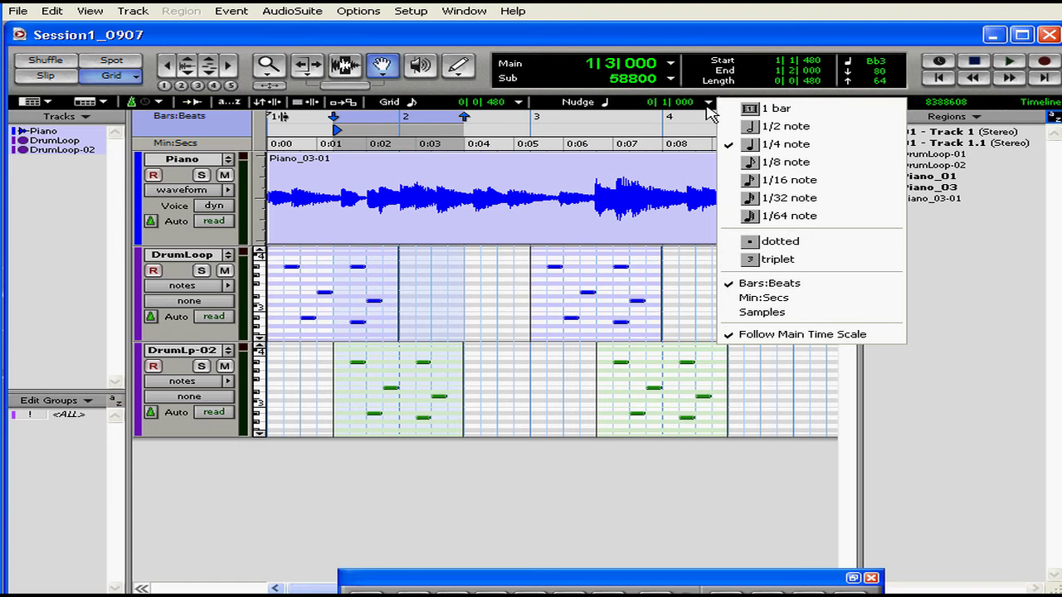
pyautogui.click(744, 299)
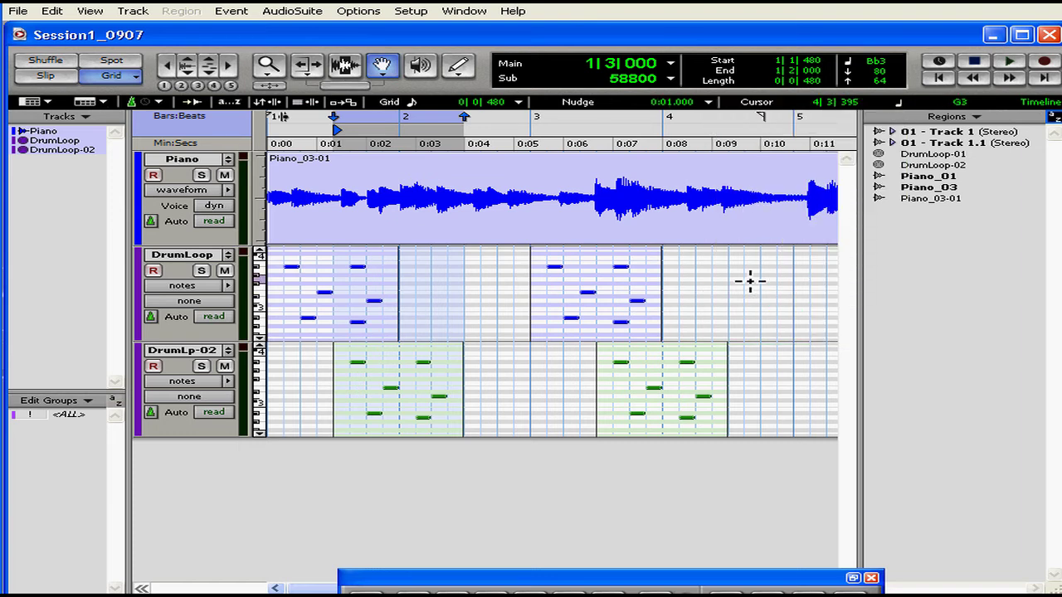
pyautogui.click(708, 103)
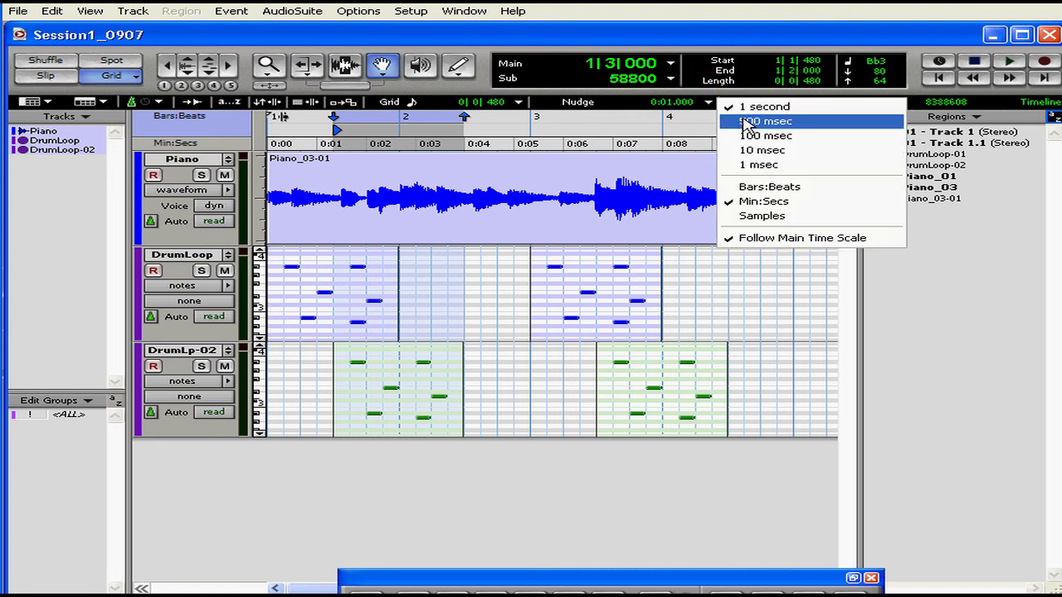
pyautogui.click(746, 123)
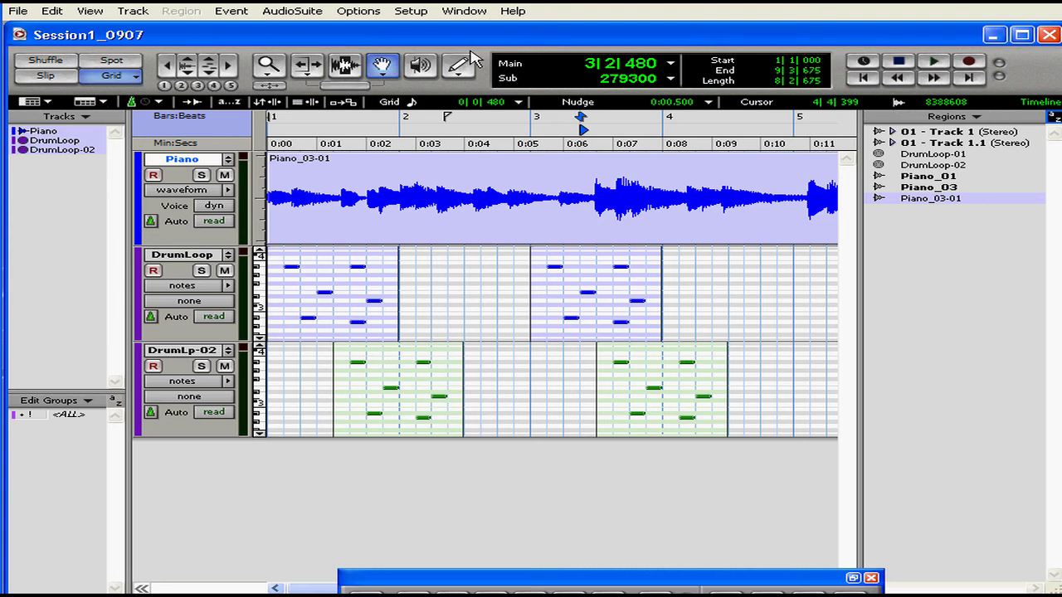
# Select the Piano_03-01 region, nudge it forward in 500 msec increments, and nudge it back to 1|1|000.
pyautogui.click(436, 192)
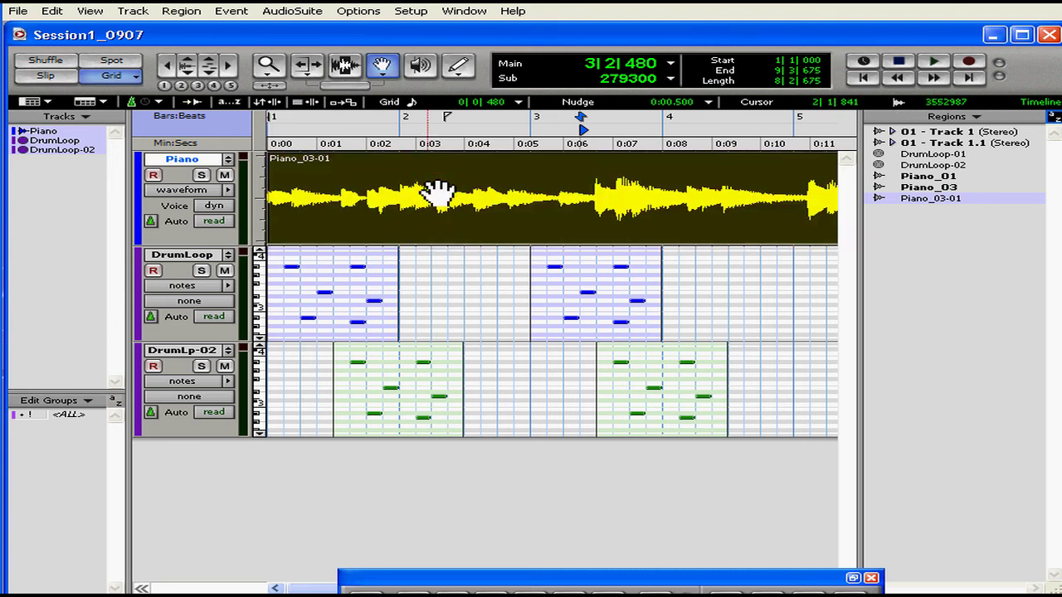
pyautogui.press('KP_Add')
pyautogui.press('KP_Add')
pyautogui.press('KP_Add')
pyautogui.press('KP_Add')
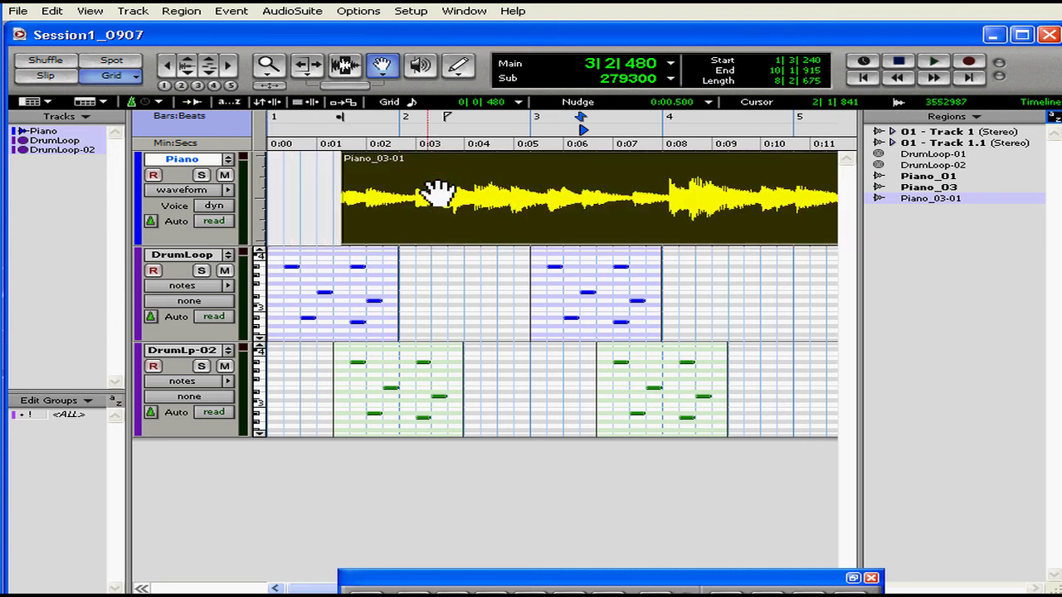
pyautogui.press('KP_Subtract')
pyautogui.press('KP_Subtract')
pyautogui.press('KP_Subtract')
pyautogui.press('KP_Subtract')
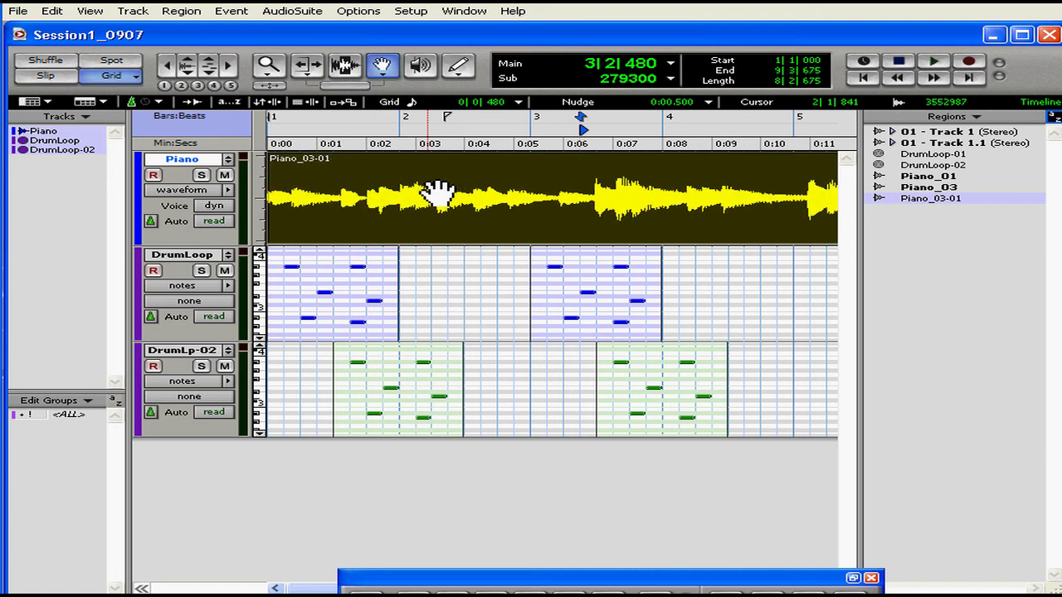
# Set a custom nudge value of 0:00.250.
pyautogui.click(448, 214)
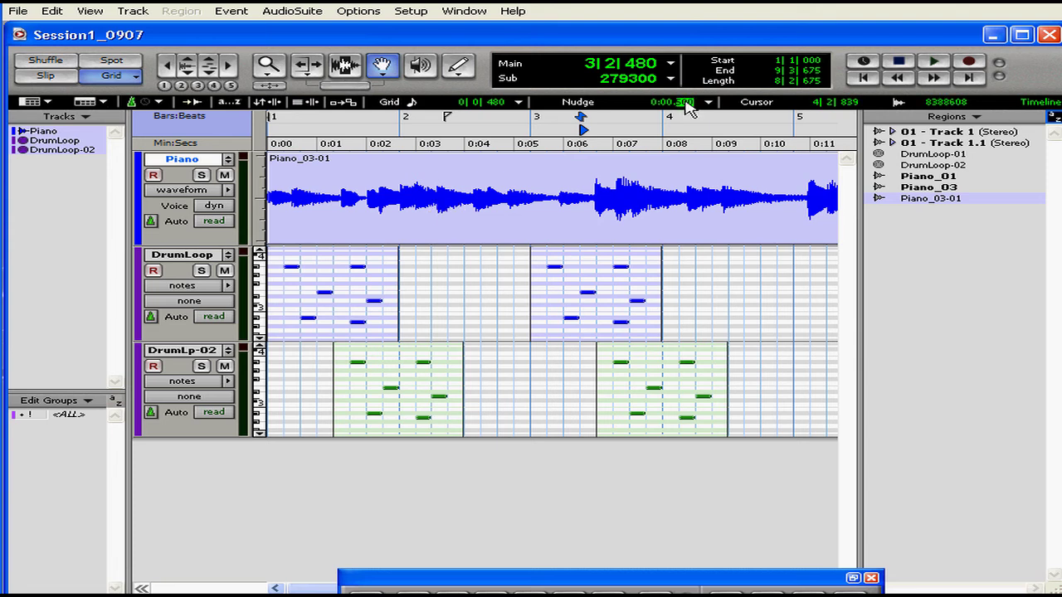
pyautogui.write('250')
pyautogui.press('Return')
# Select the Piano_03-01 region, nudge it forward to 1|1|720 in two 250 msec increments, and nudge it back by the same amount.
pyautogui.click(506, 213)
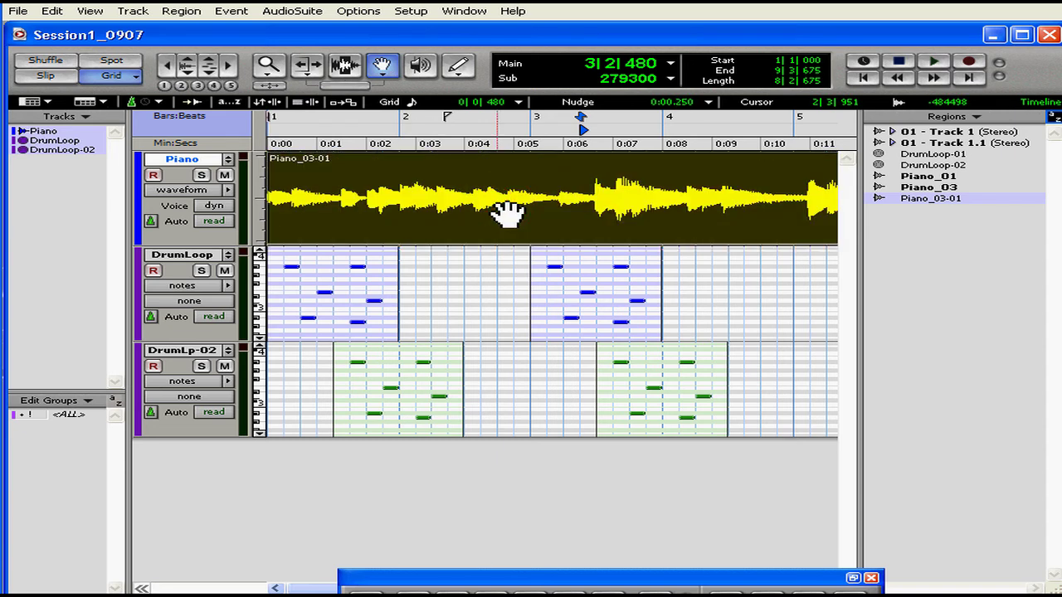
pyautogui.press('KP_Add')
pyautogui.press('KP_Add')
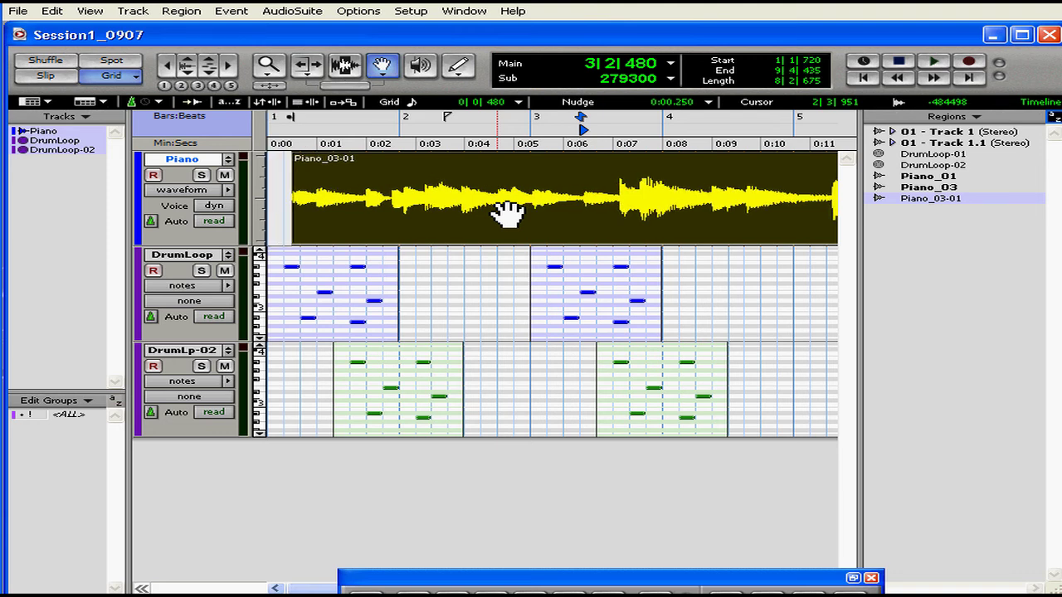
pyautogui.press('KP_Subtract')
pyautogui.press('KP_Subtract')
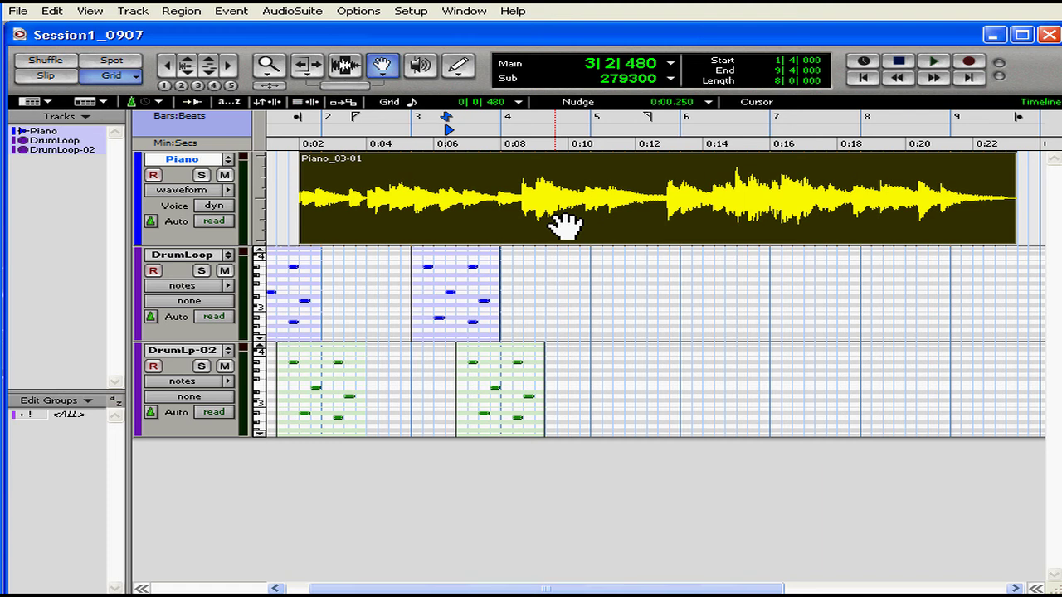
# Extend the end of the Piano_03-01 region to 10|1|120 by the nudge value and trim it back to 9|4|000.
pyautogui.press('ctrl+KP_Add')
pyautogui.press('ctrl+KP_Add')
pyautogui.press('ctrl+KP_Add')
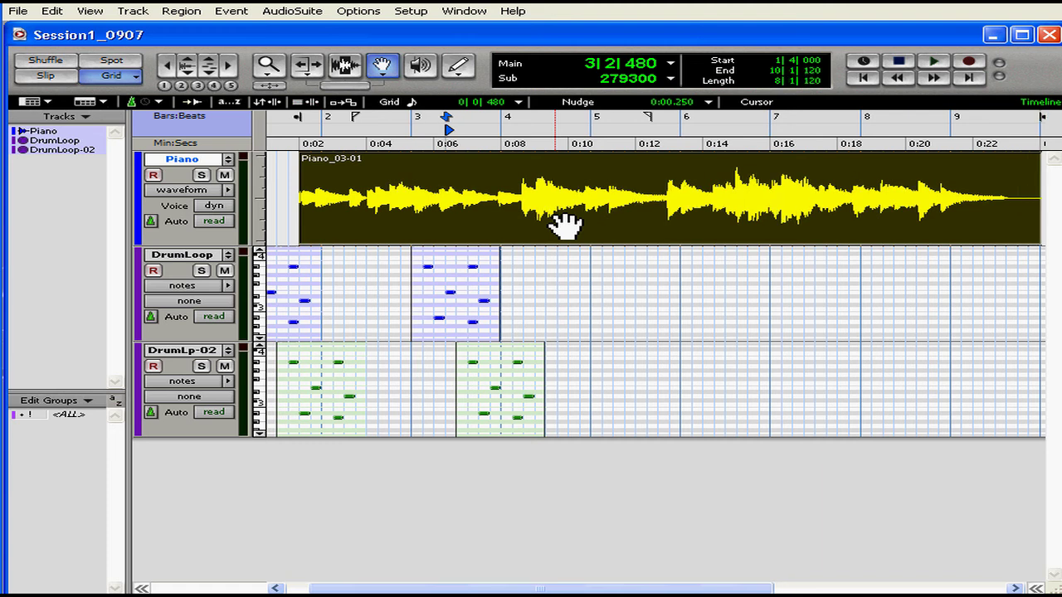
pyautogui.press('ctrl+KP_Subtract')
pyautogui.press('ctrl+KP_Subtract')
pyautogui.press('ctrl+KP_Subtract')
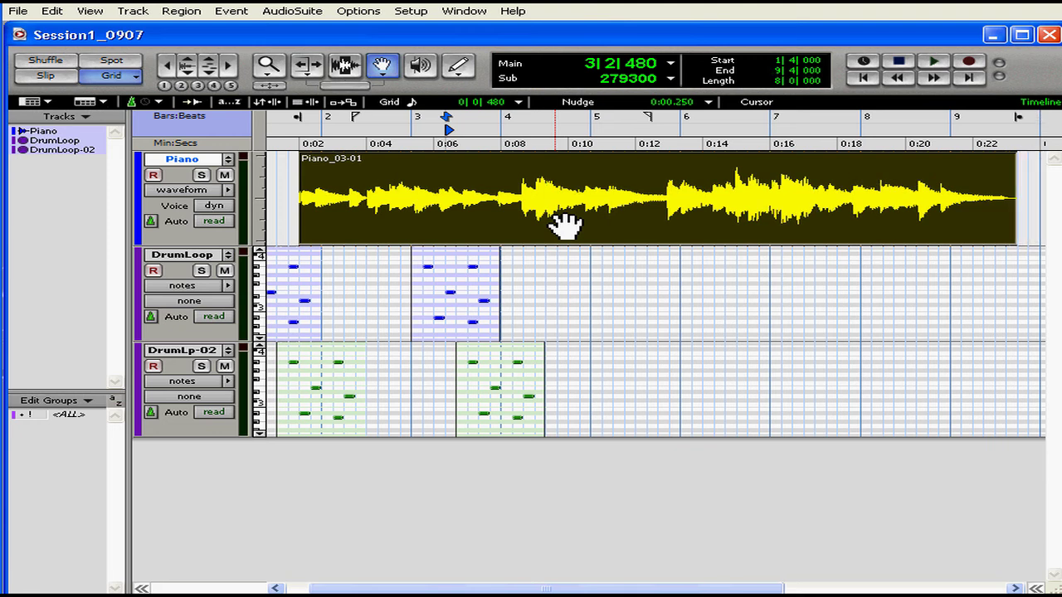
# Return to the session start, extend the Piano_03-01 region's start earlier by the nudge value, and trim it back to 1|4|000.
pyautogui.press('Return')
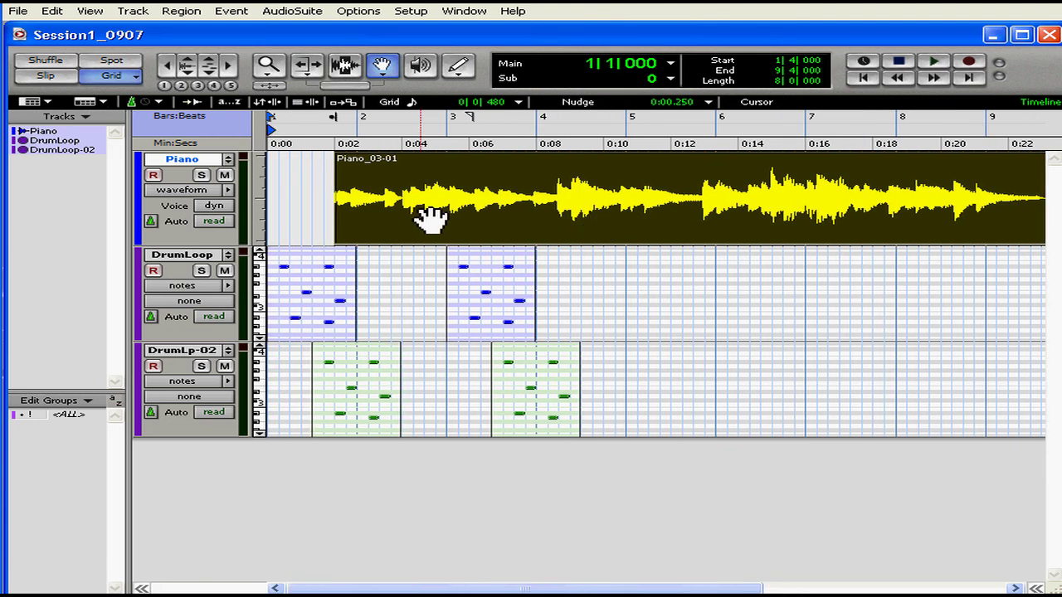
pyautogui.press('alt+KP_Subtract')
pyautogui.press('alt+KP_Subtract')
pyautogui.press('alt+KP_Subtract')
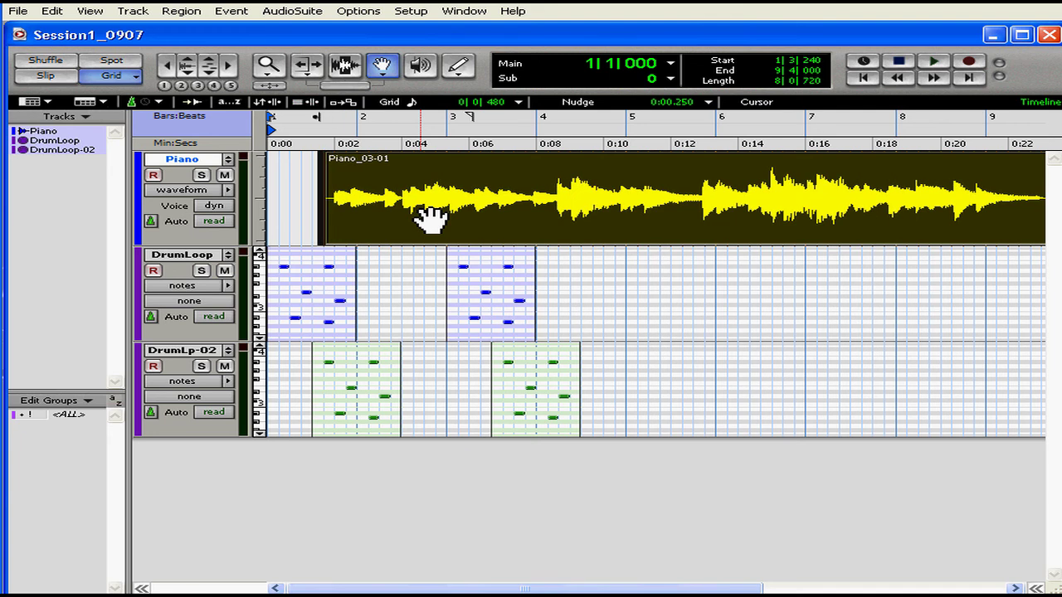
pyautogui.press('alt+KP_Add')
pyautogui.press('alt+KP_Add')
pyautogui.press('alt+KP_Add')
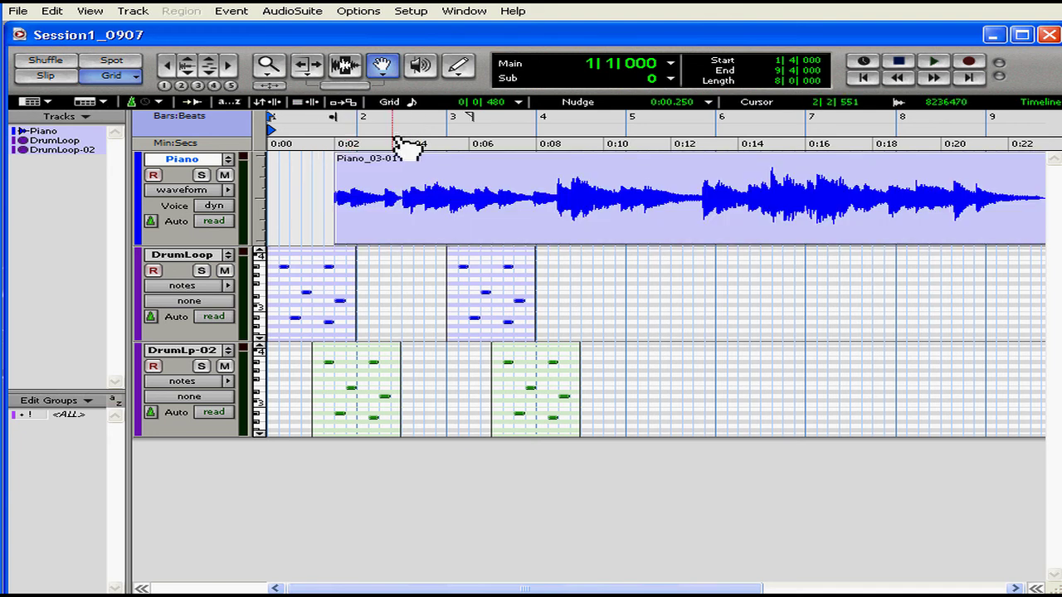
# Zoom in on the beginning of the Piano_03-01 region with the Zoomer tool and switch to the Grabber tool.
pyautogui.click(268, 65)
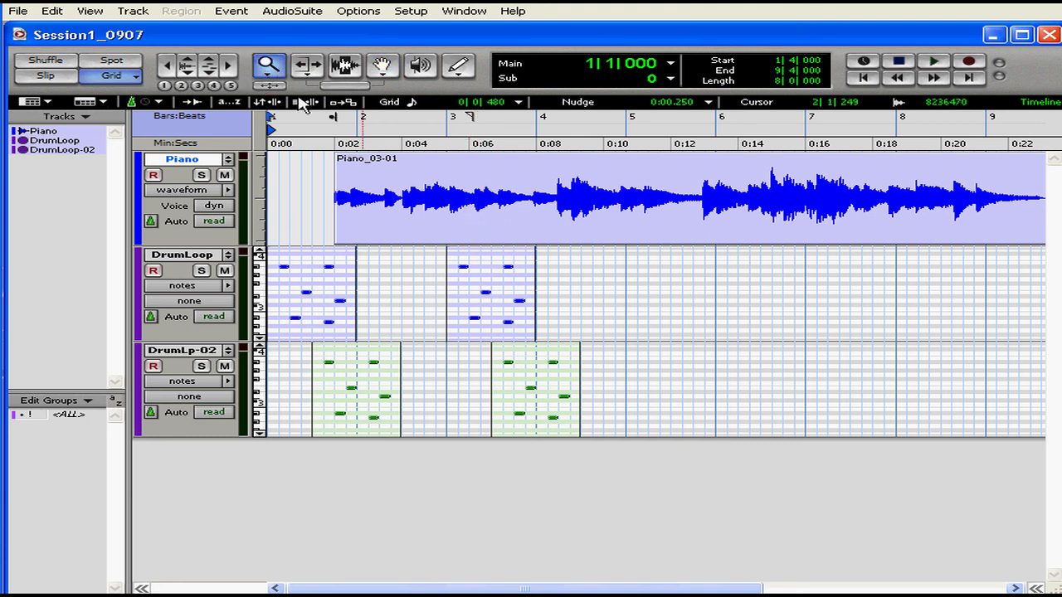
pyautogui.moveTo(488, 220); pyautogui.dragTo(330, 209)
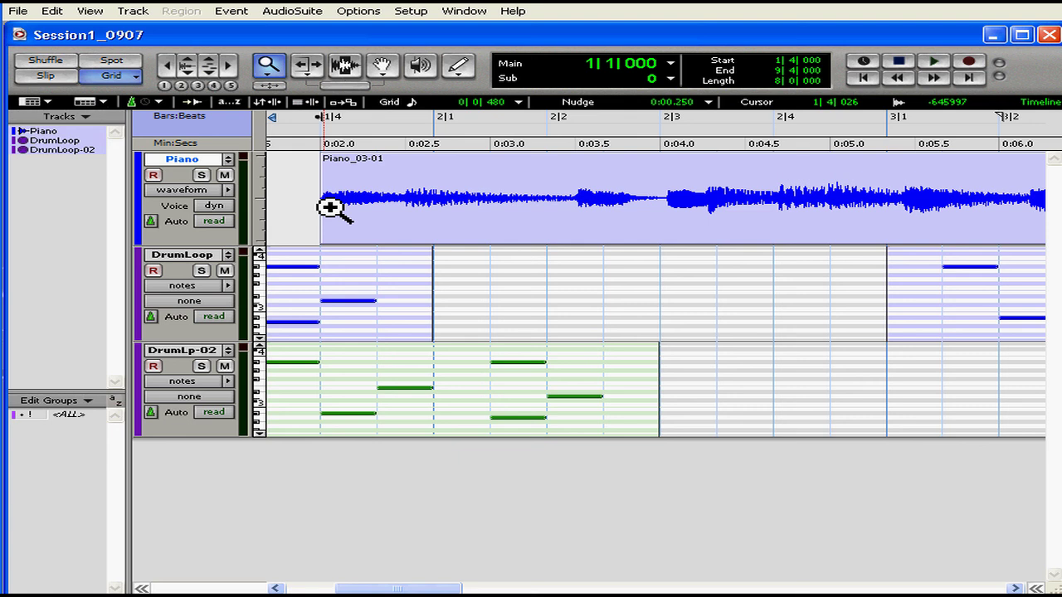
pyautogui.click(382, 67)
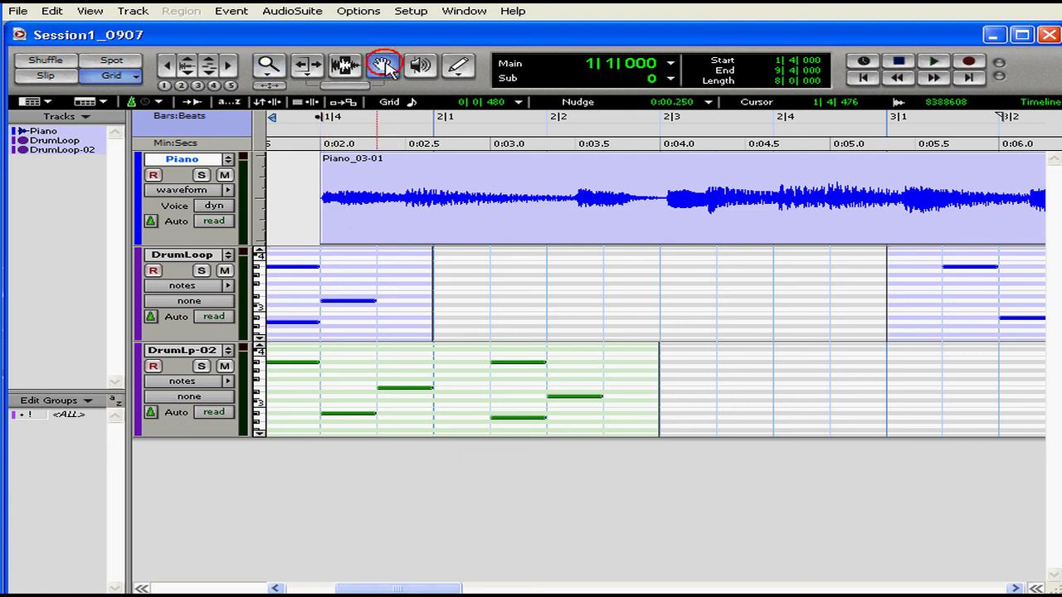
pyautogui.click(365, 208)
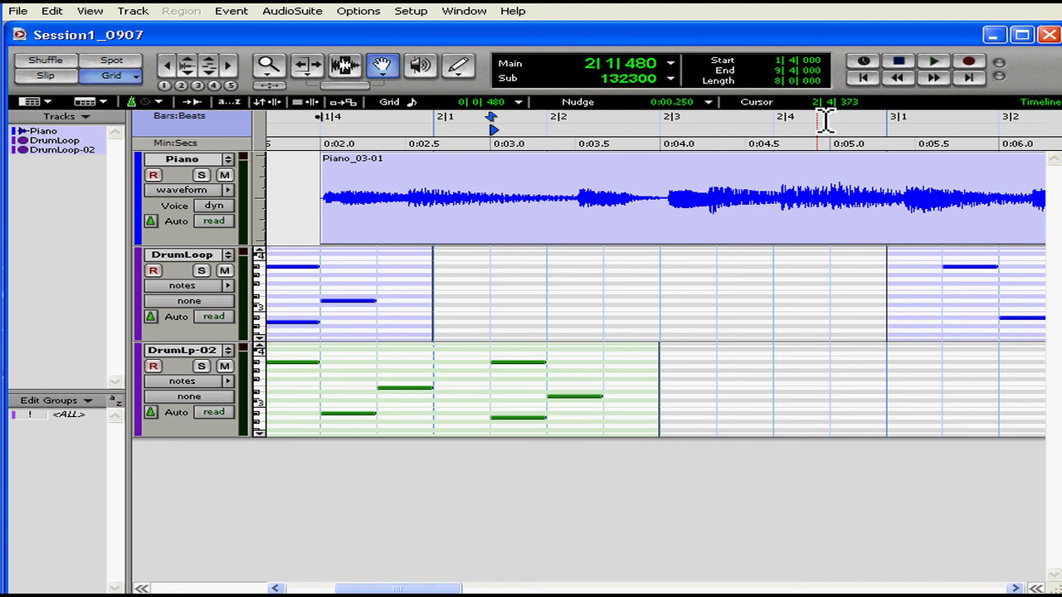
# Set the main time scale to Min:Secs.
pyautogui.click(670, 64)
pyautogui.click(712, 83)
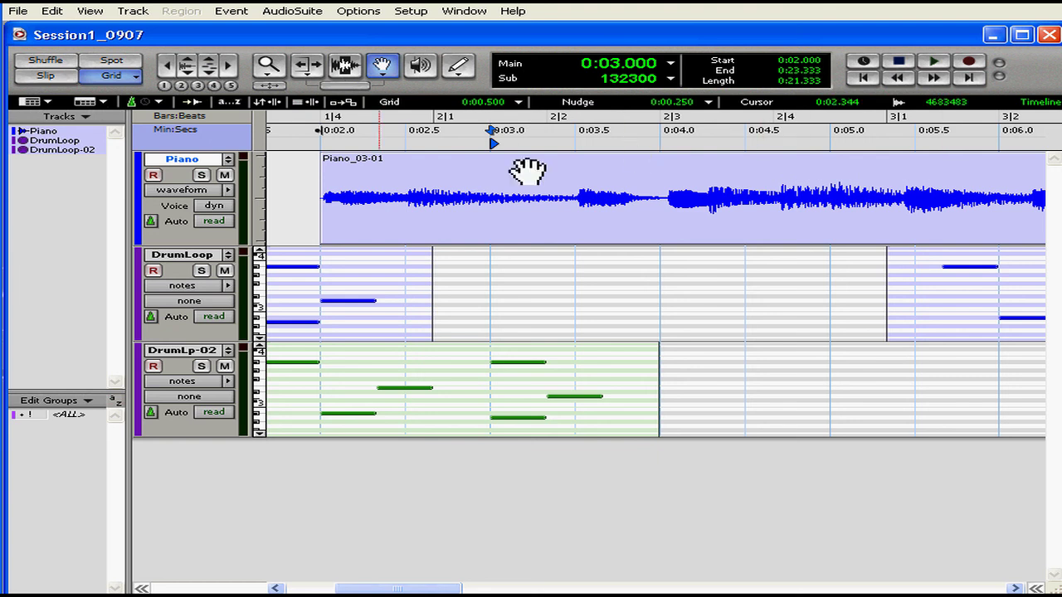
# Change the Piano track view to volume and the DrumLoop track view to velocity.
pyautogui.click(210, 192)
pyautogui.click(213, 224)
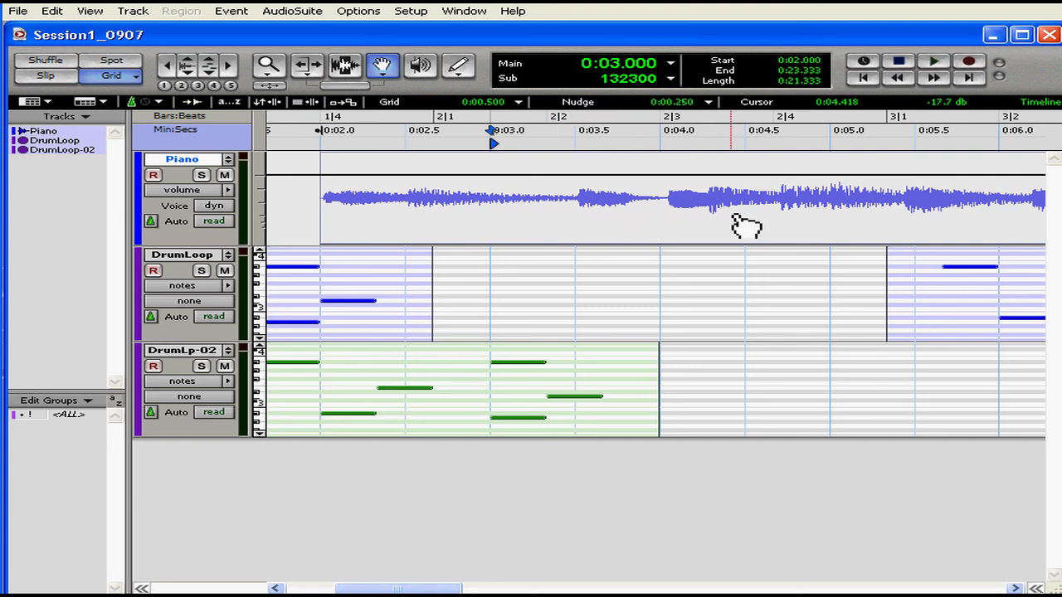
pyautogui.click(296, 279)
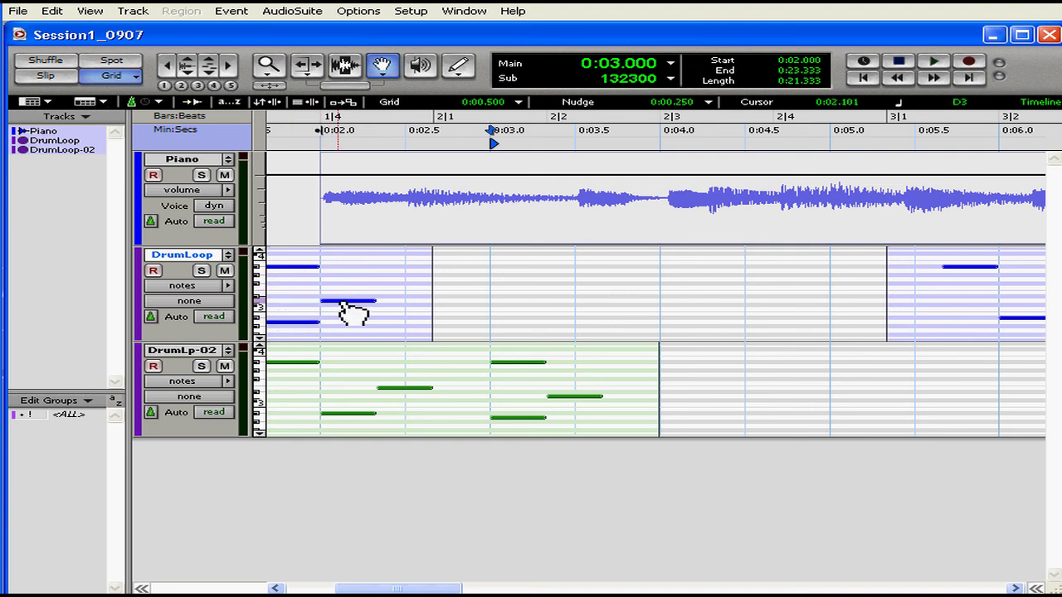
pyautogui.press('super+minus')
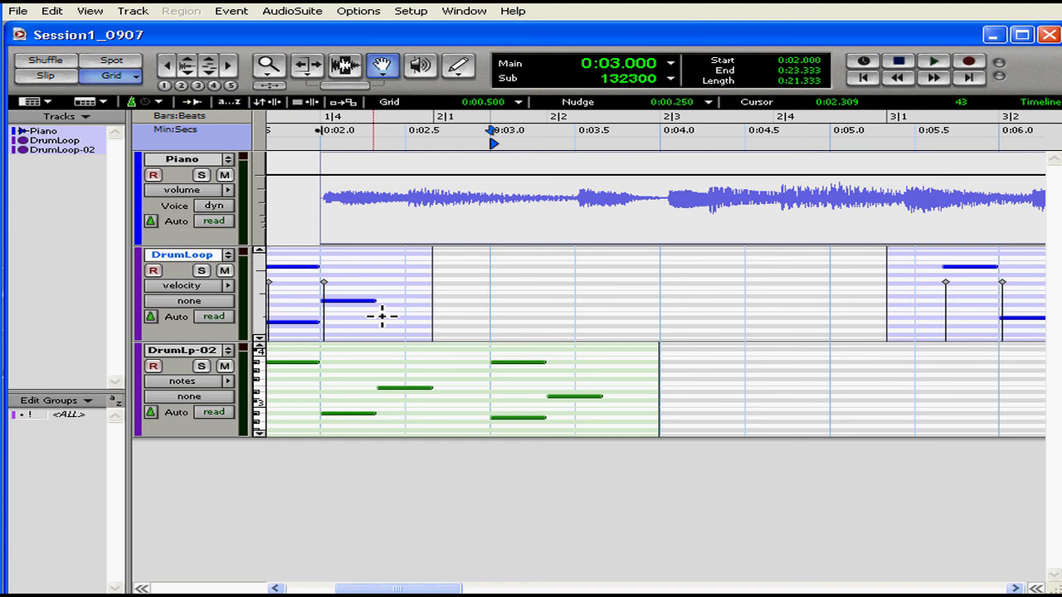